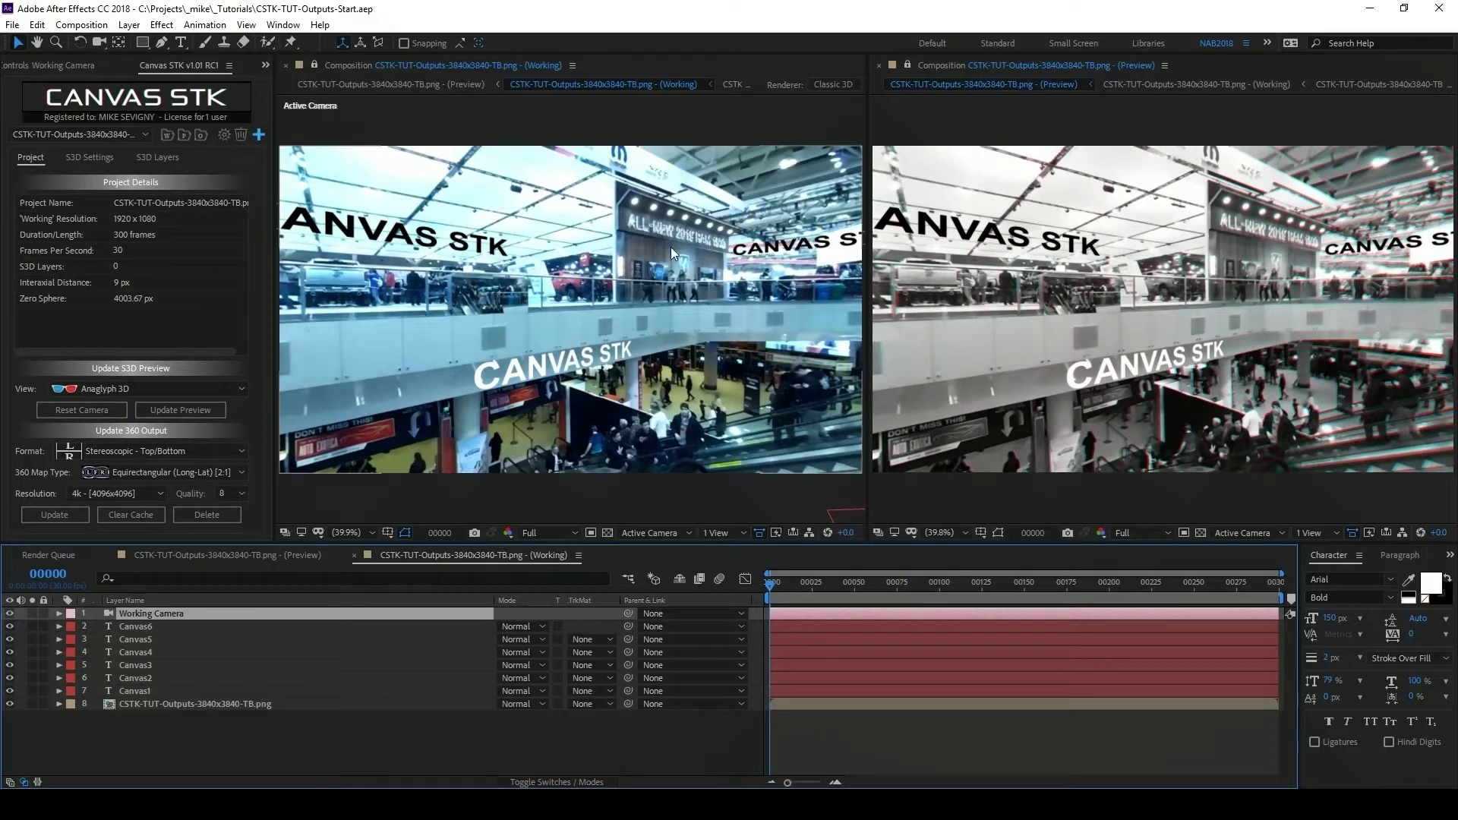
- Turn the working camera around the 360 scene to inspect the CANVAS STK text layers in the working composition and anaglyph preview
{"action": "key", "text": "c"}
{"action": "left_click_drag", "start_coordinate": [618, 277], "coordinate": [579, 270]}
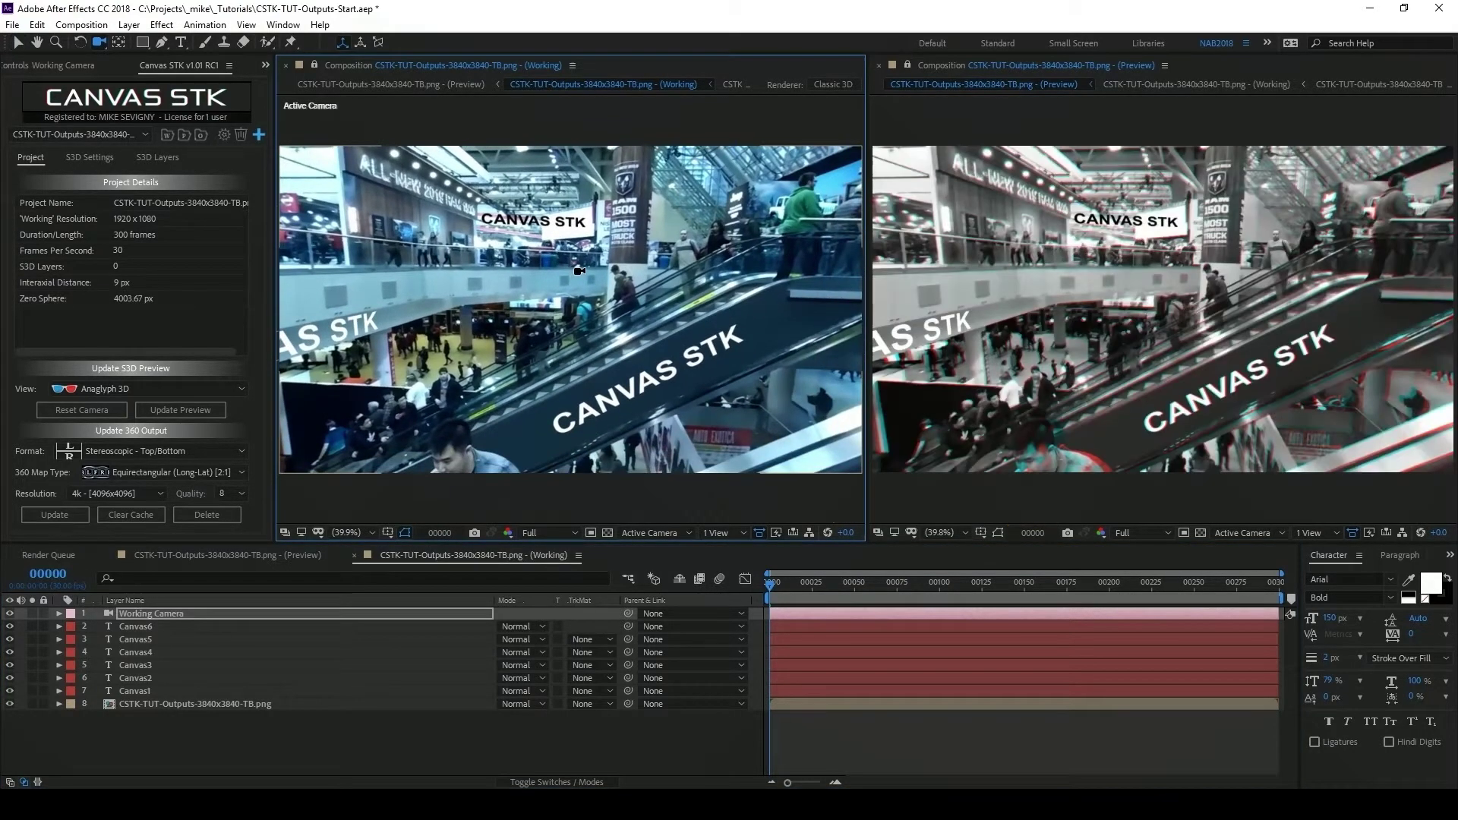
{"action": "left_click_drag", "start_coordinate": [448, 268], "coordinate": [656, 268]}
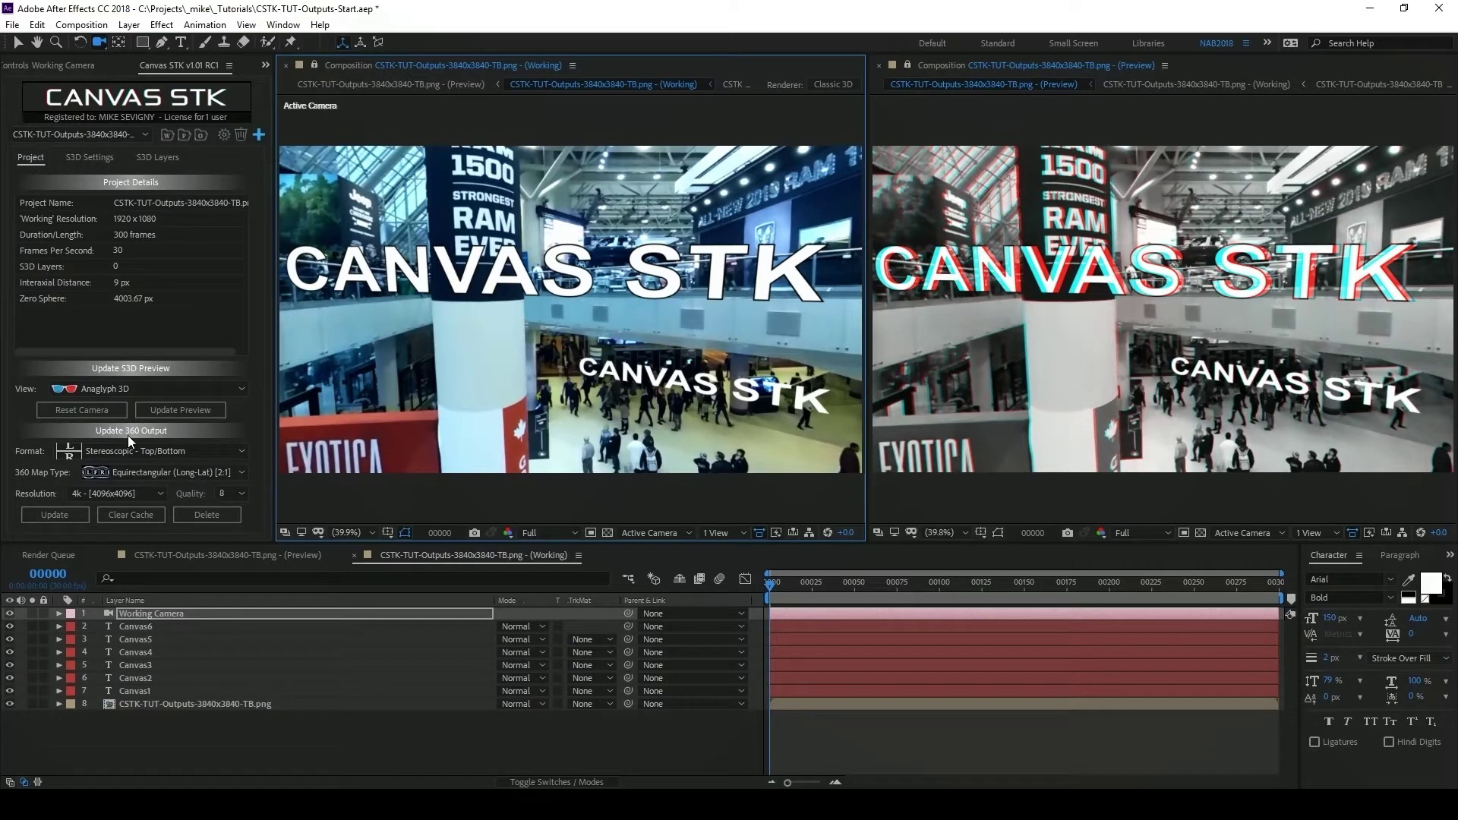
- Generate the 360 output as Stereoscopic - Top/Bottom, Equirectangular (Long-Lat) [2:1] at 4k [4096x4096], and fit it in the viewer
{"action": "left_click", "coordinate": [31, 451]}
{"action": "left_click", "coordinate": [76, 513]}
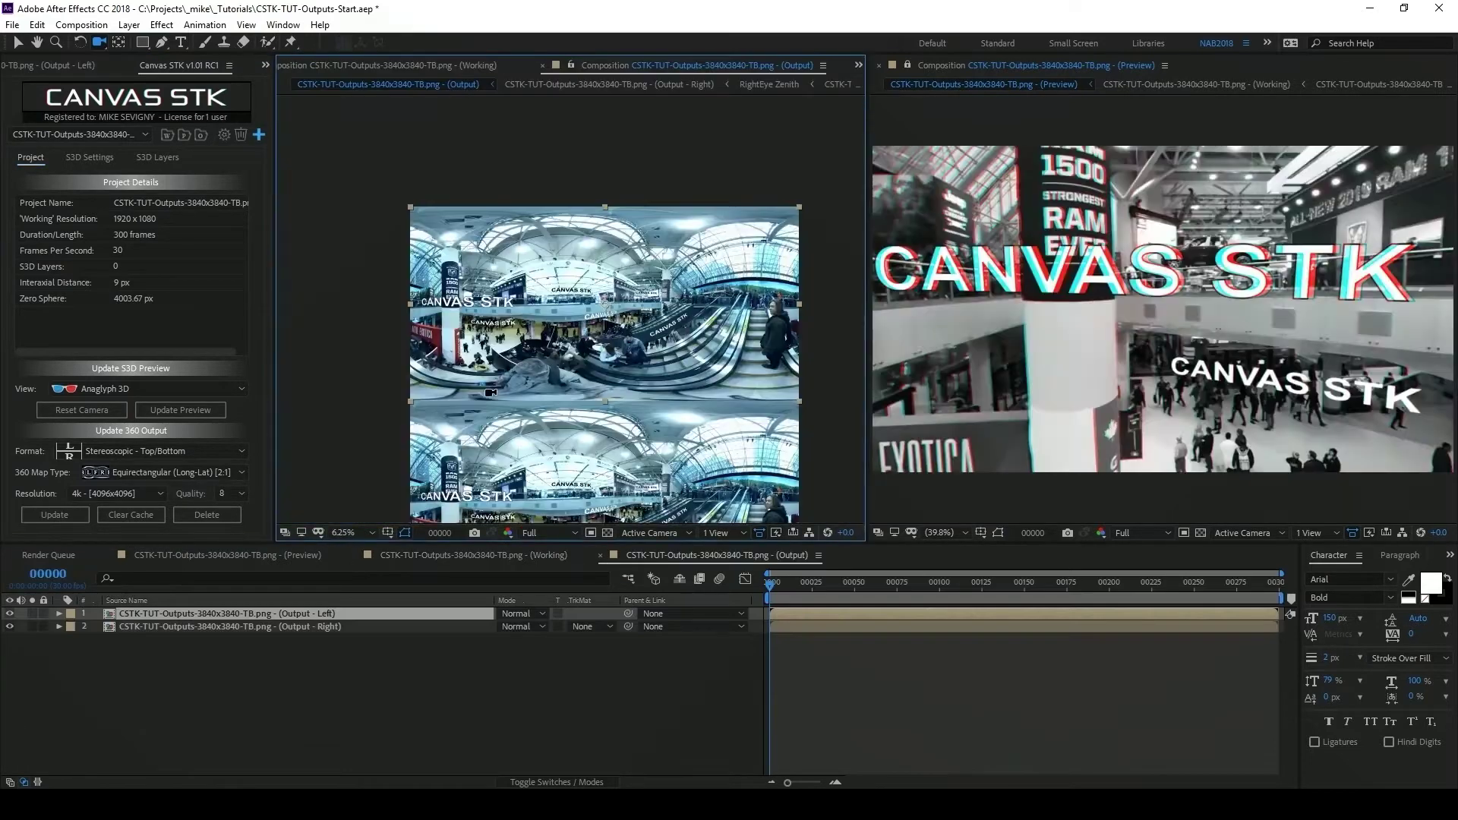
{"action": "left_click", "coordinate": [349, 533]}
{"action": "left_click", "coordinate": [381, 274]}
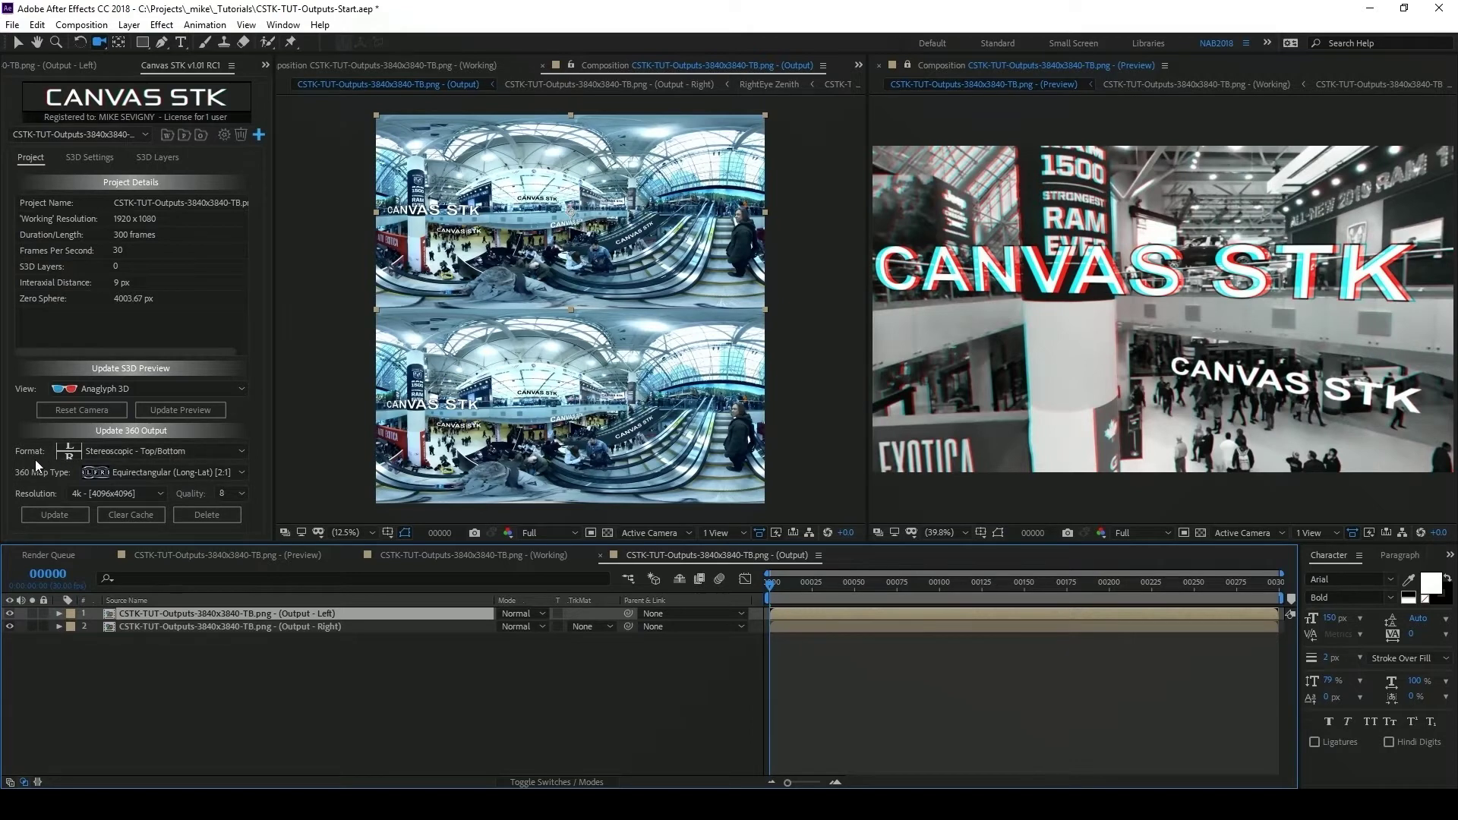
- Change the 360 output format to Monoscopic - Right Eye and update the output
{"action": "left_click", "coordinate": [241, 451]}
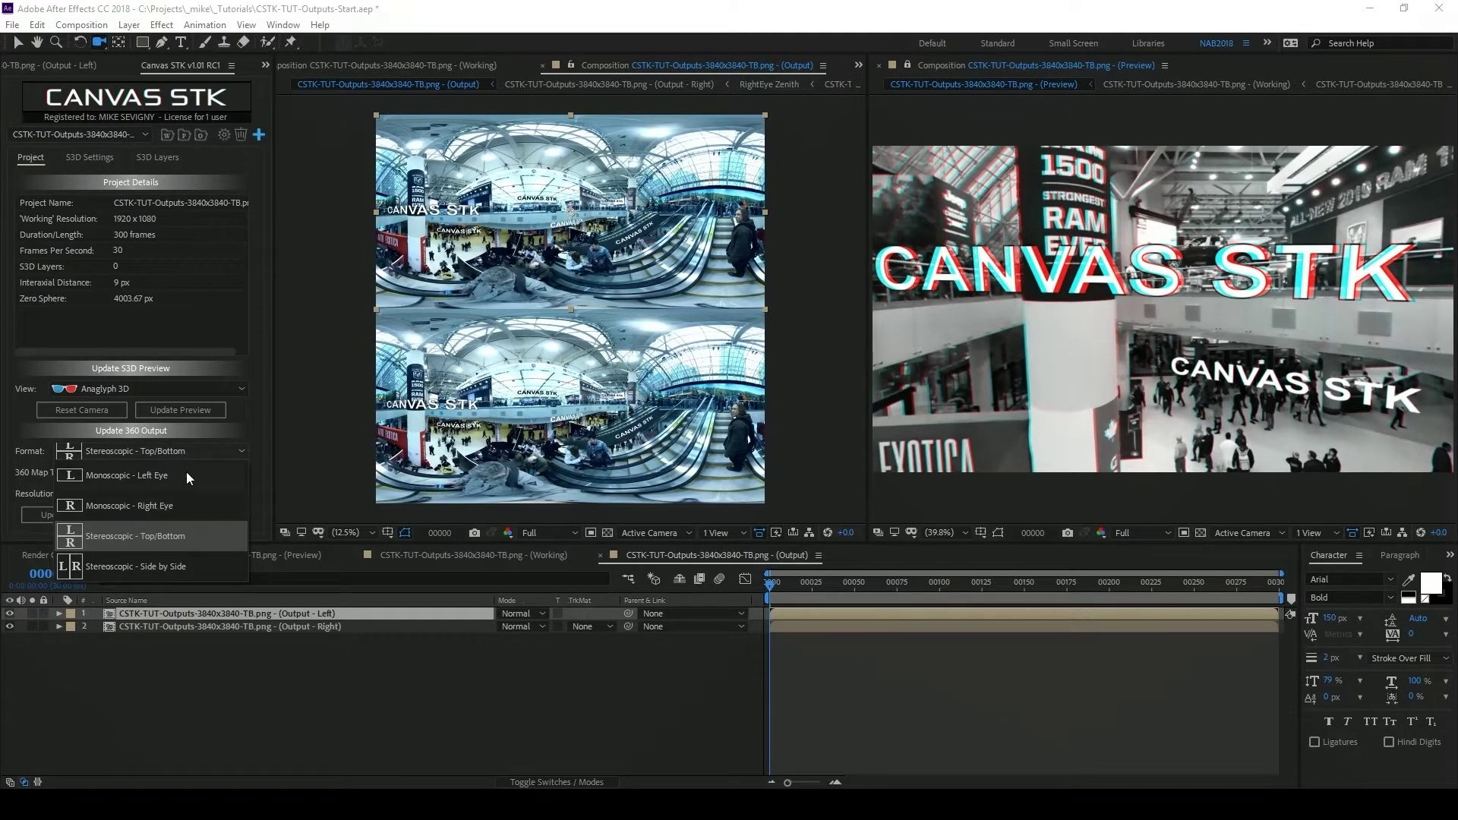
{"action": "left_click", "coordinate": [153, 505]}
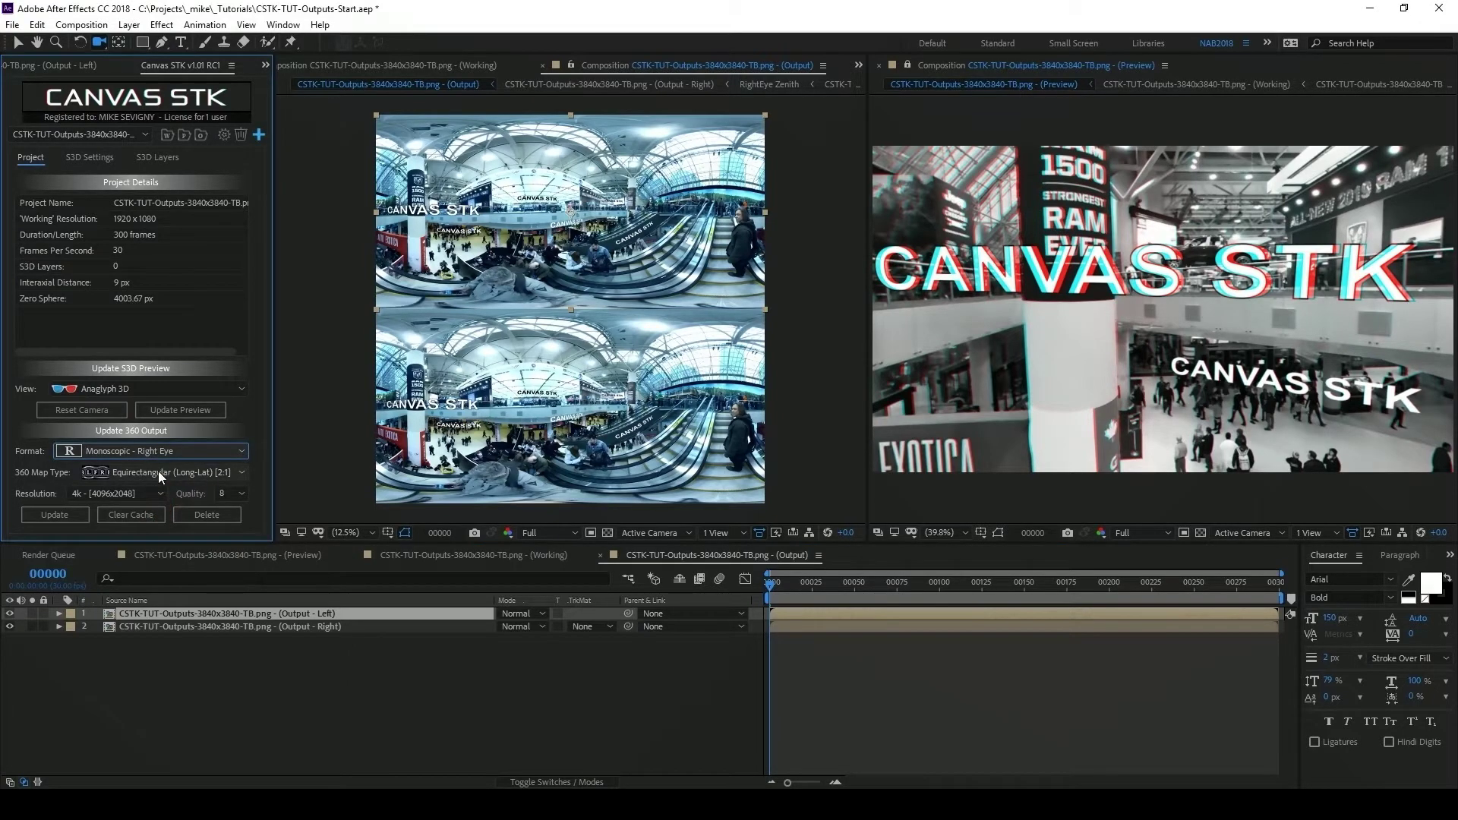
{"action": "left_click", "coordinate": [76, 515]}
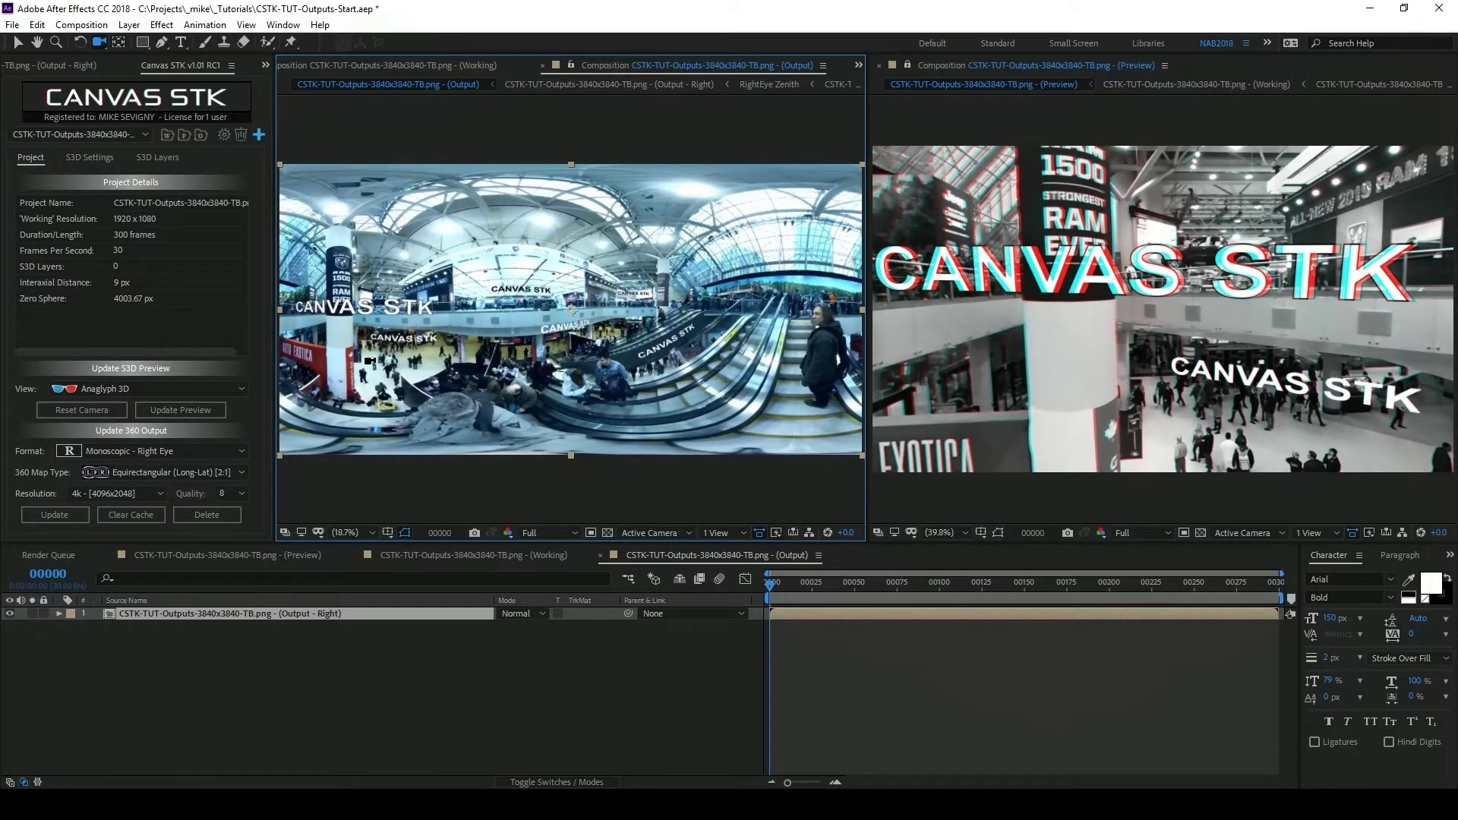
- Update the 360 output as Stereoscopic - Top/Bottom with the Cube-Map (H-Cross) [4:3] map type
{"action": "left_click", "coordinate": [197, 451]}
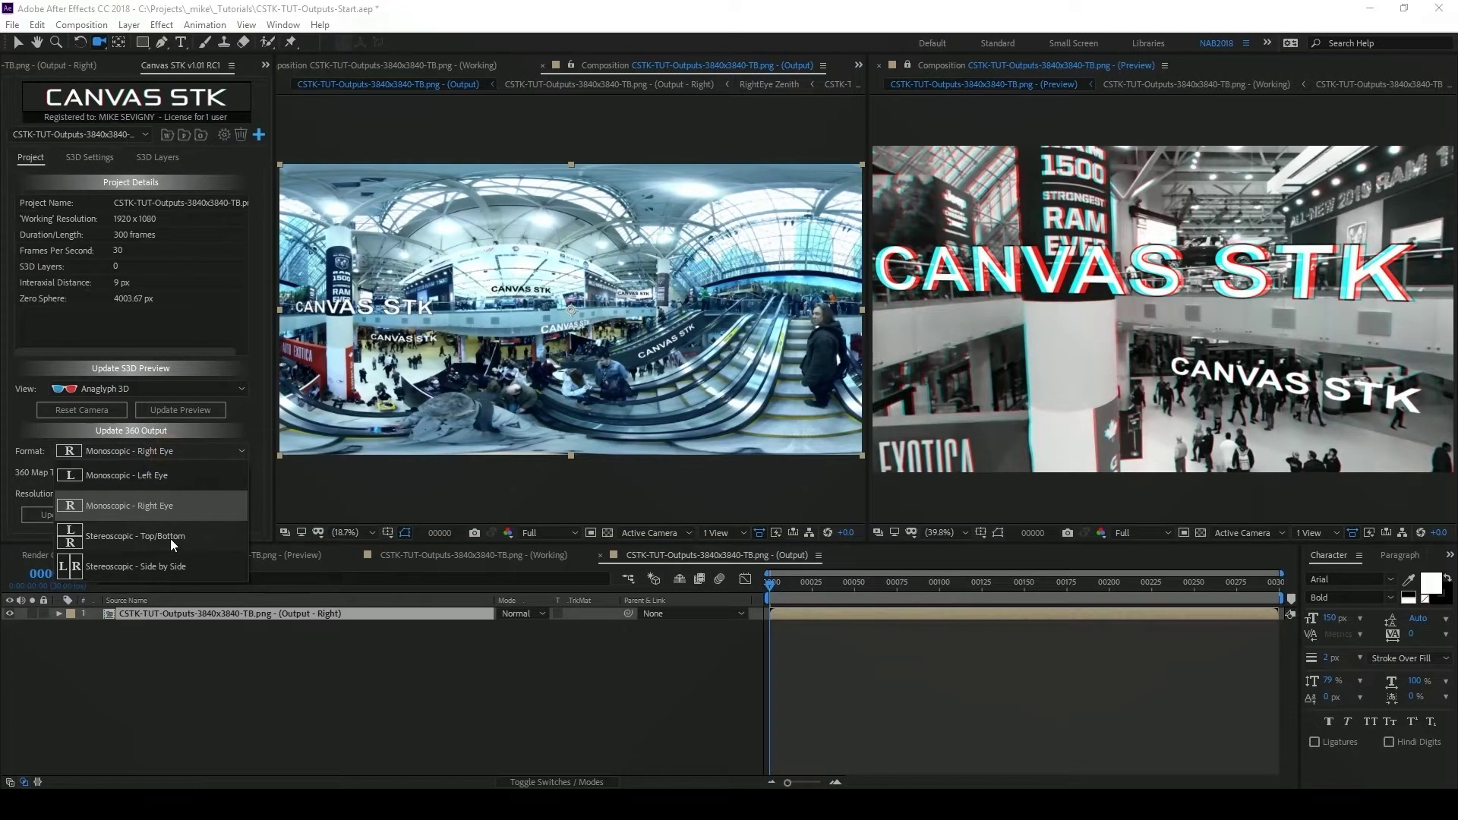
{"action": "left_click", "coordinate": [170, 538]}
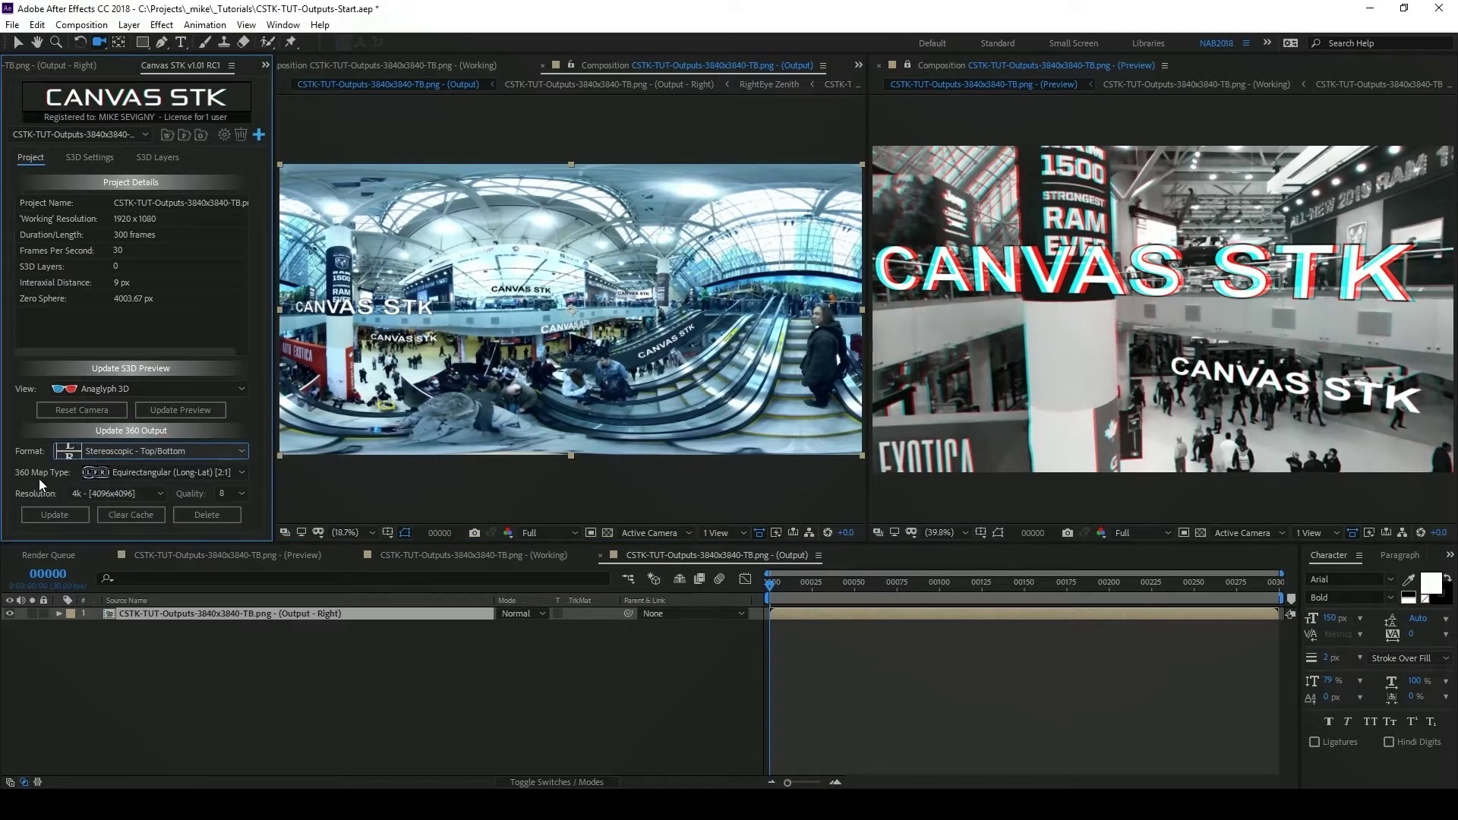
{"action": "left_click", "coordinate": [153, 471]}
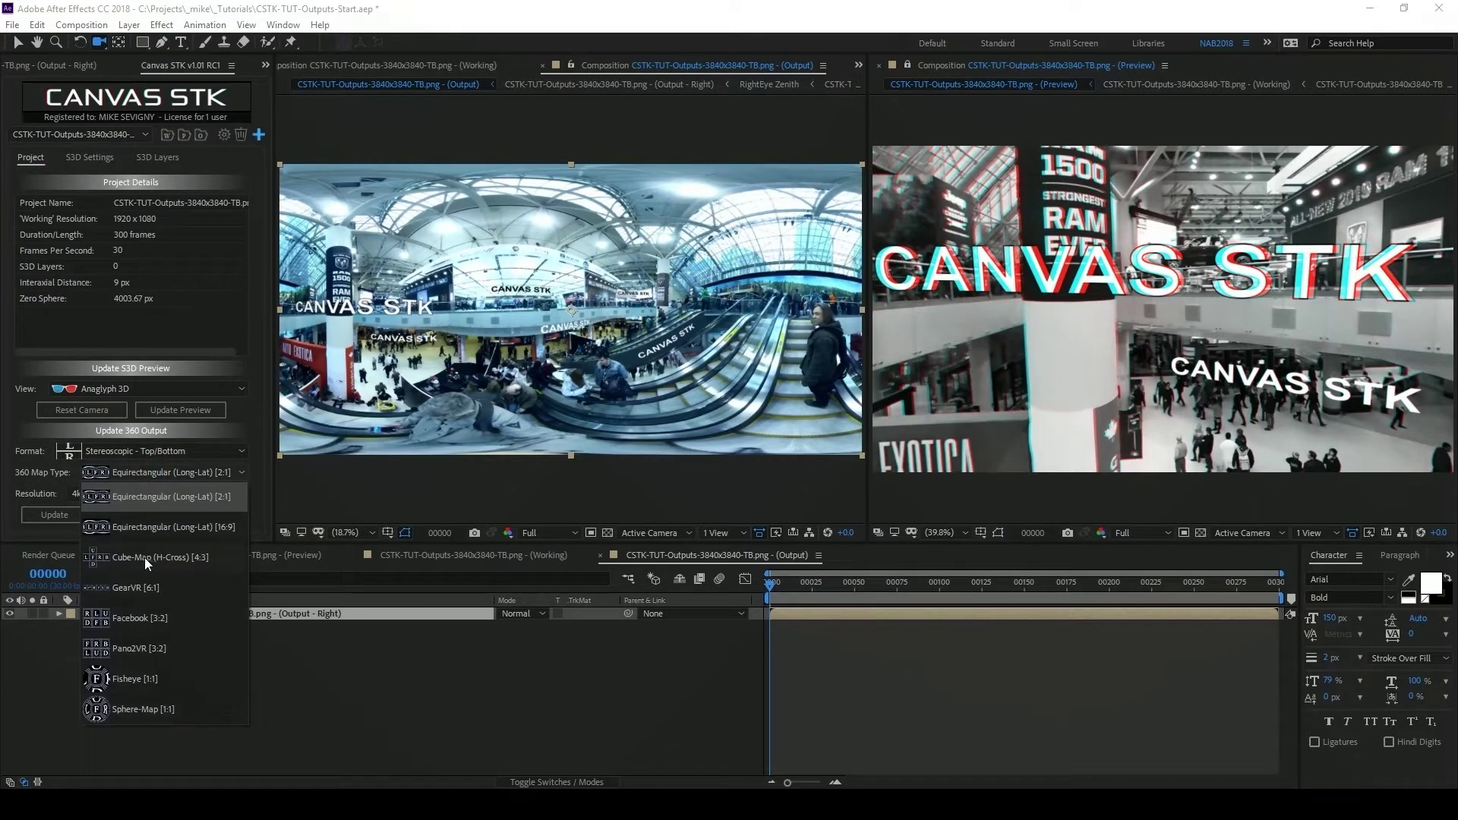
{"action": "left_click", "coordinate": [176, 555]}
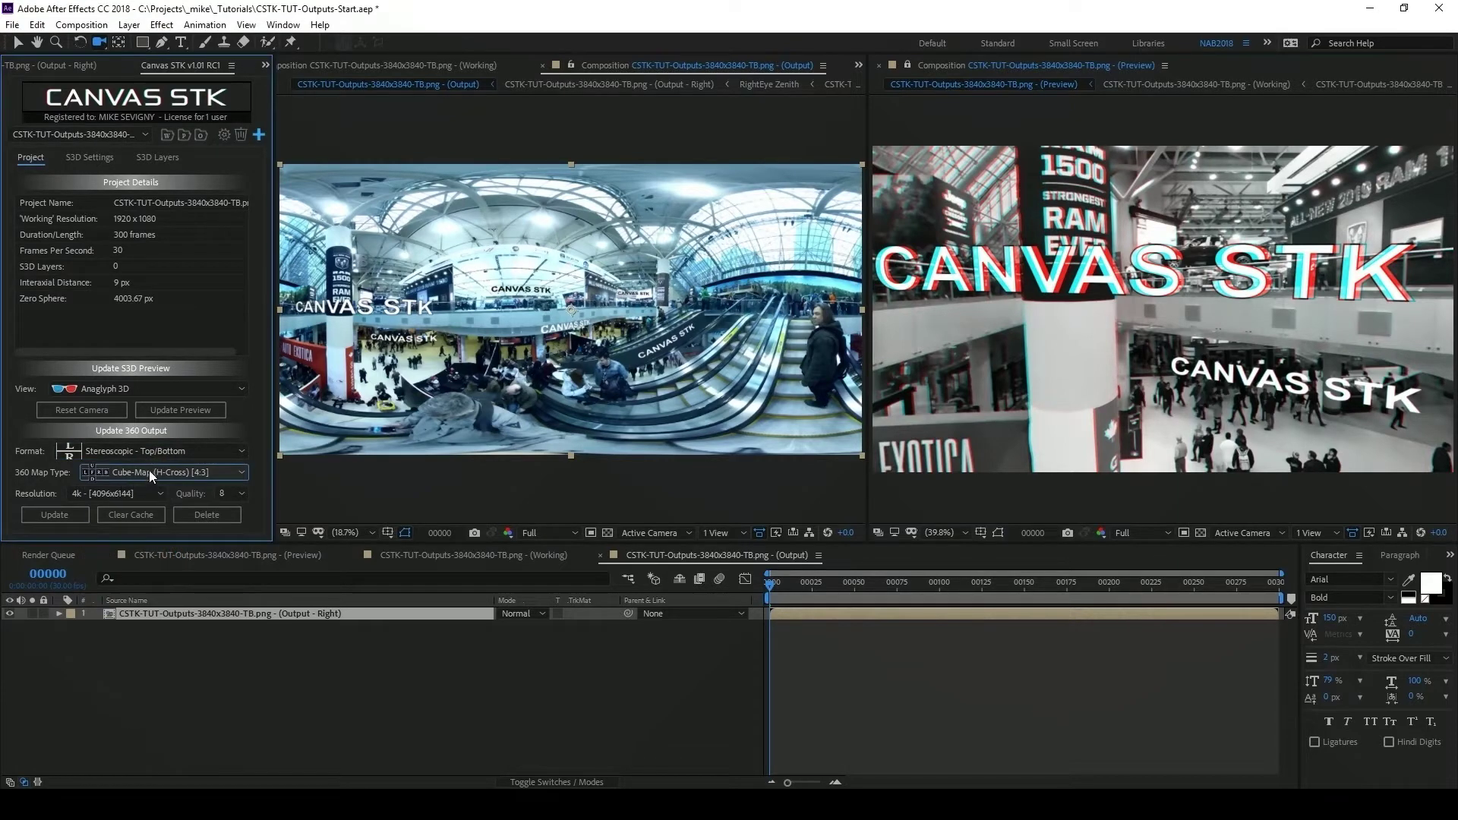
{"action": "left_click", "coordinate": [55, 515]}
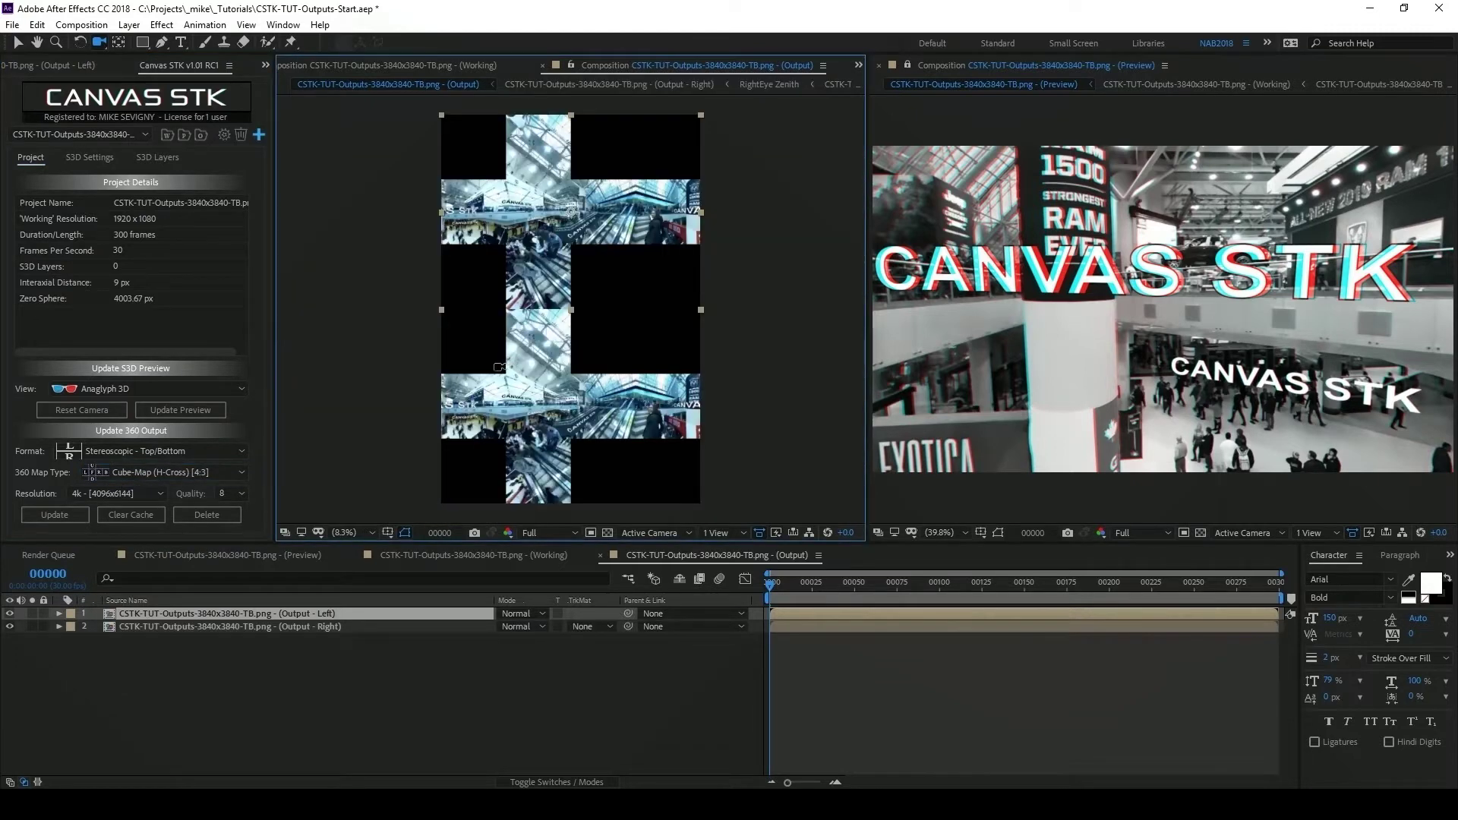
- Update the 360 output as Stereoscopic - Side by Side with the Sphere-Map [1:1] map type
{"action": "left_click", "coordinate": [190, 453]}
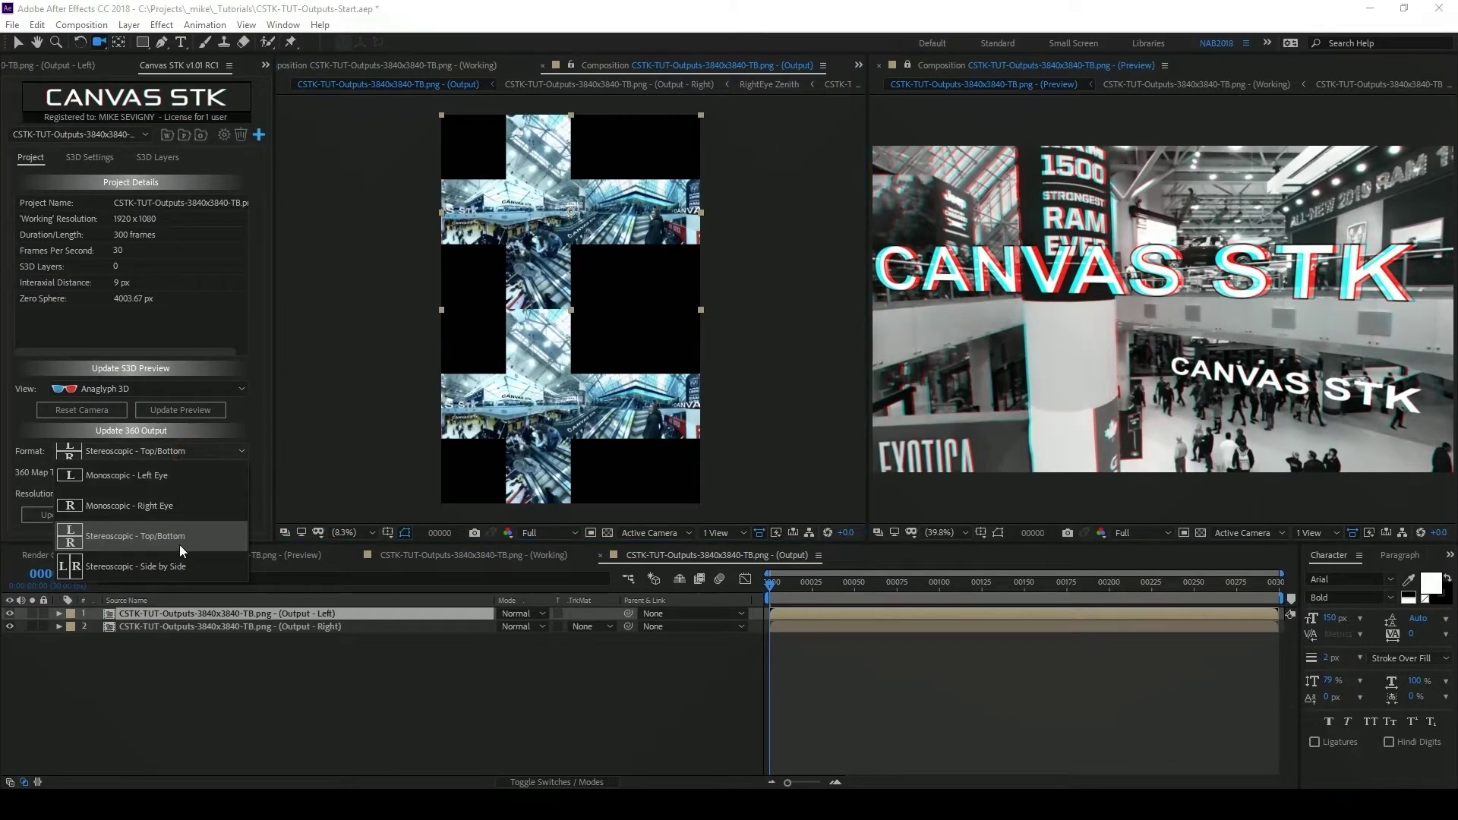
{"action": "left_click", "coordinate": [181, 541]}
{"action": "left_click", "coordinate": [184, 472]}
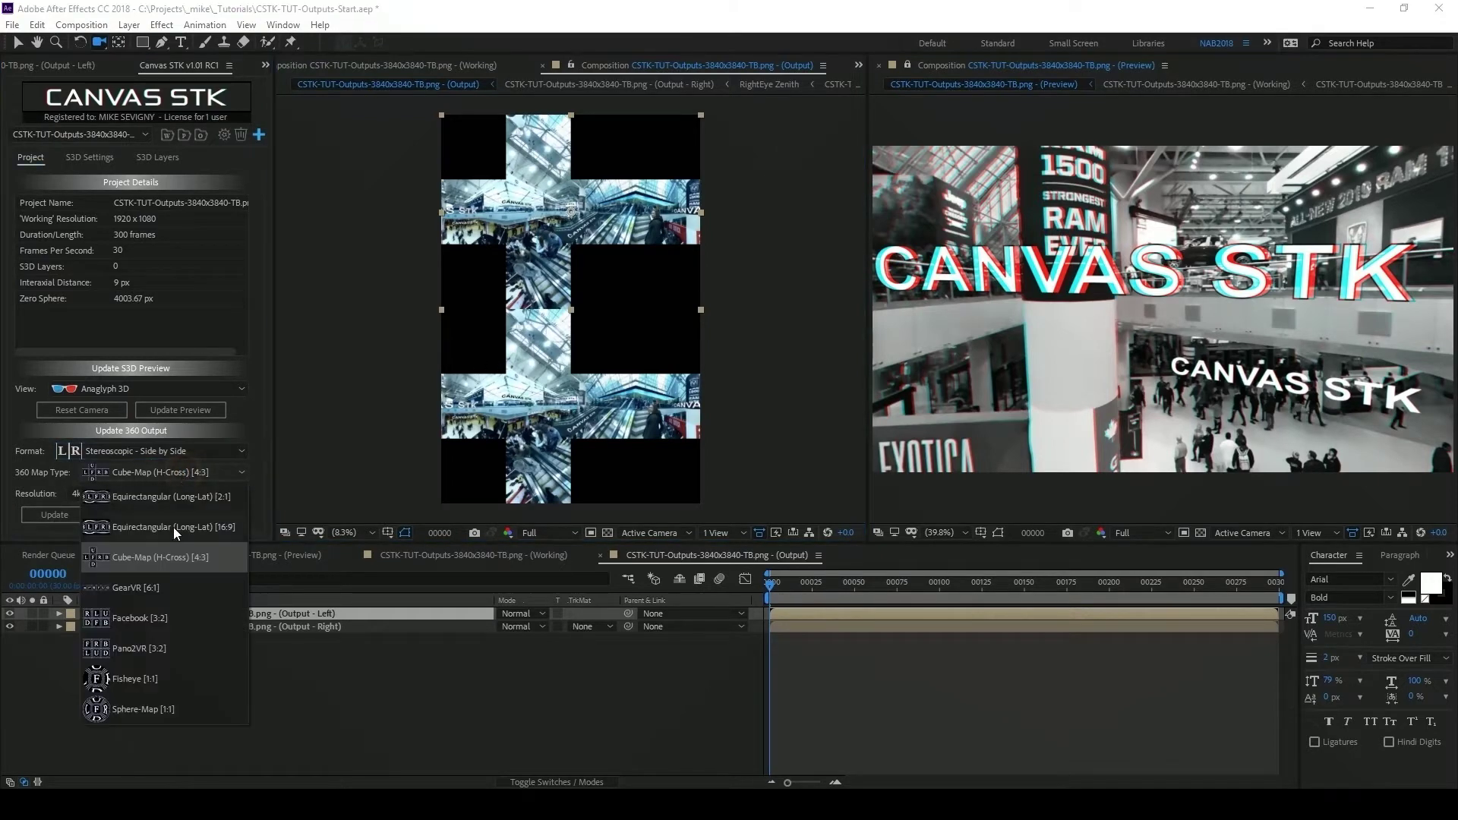
{"action": "left_click", "coordinate": [166, 710]}
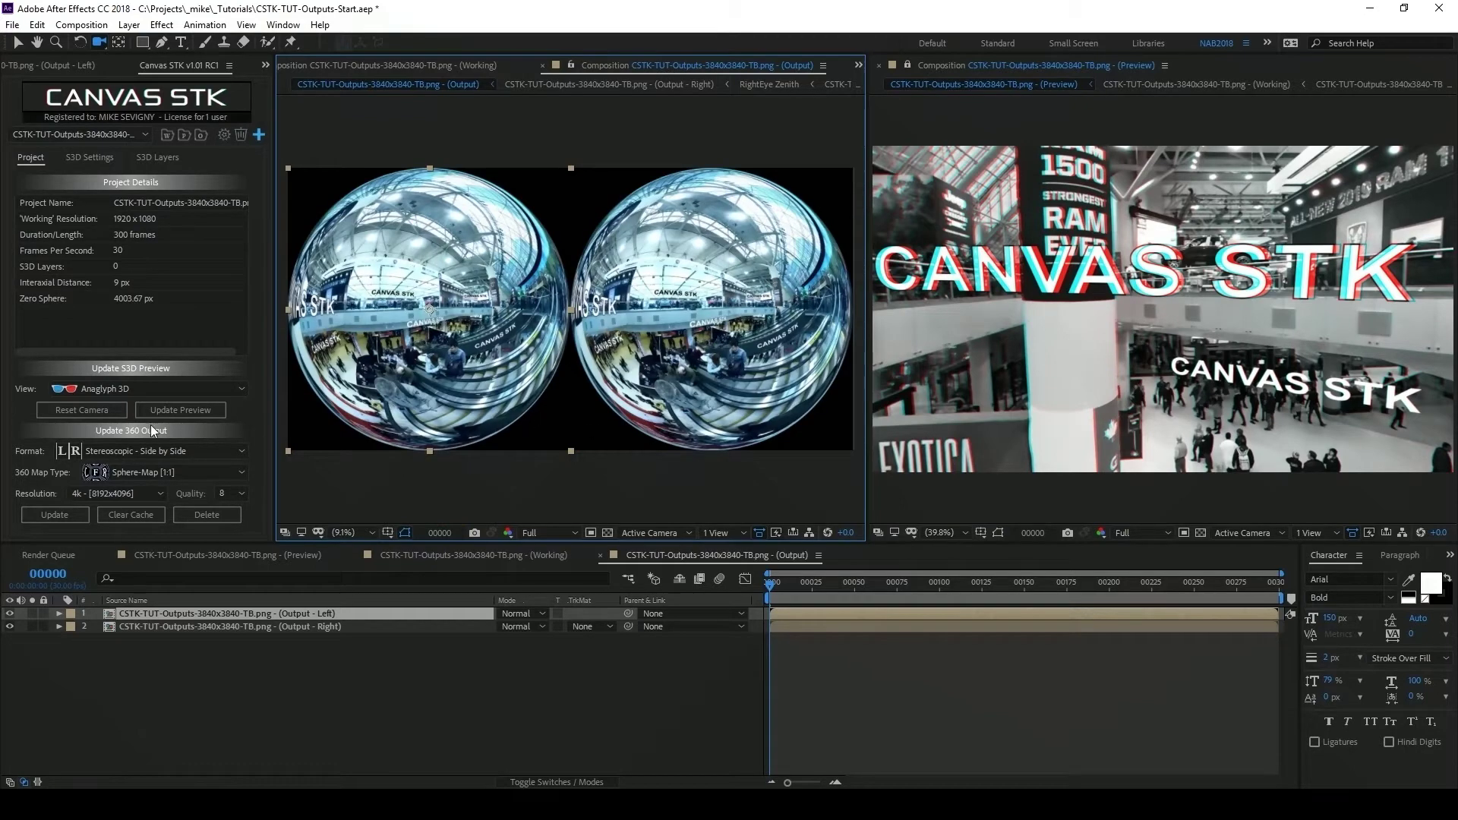
- Update the 360 output as Stereoscopic - Top/Bottom, Equirectangular (Long-Lat) [2:1], at 8k [8192x8192] resolution
{"action": "left_click", "coordinate": [152, 472]}
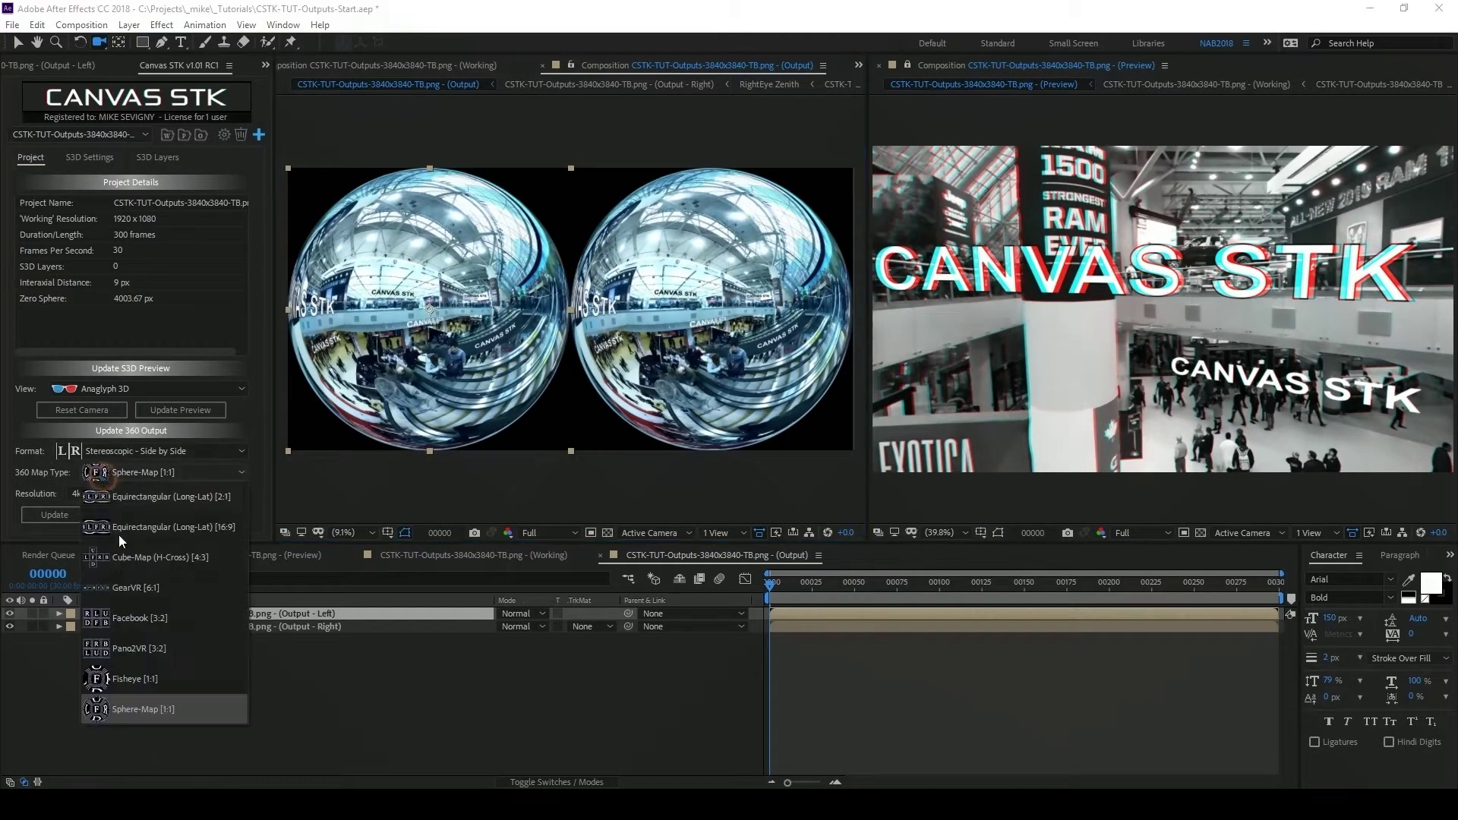
{"action": "left_click", "coordinate": [155, 503]}
{"action": "left_click", "coordinate": [147, 454]}
{"action": "left_click", "coordinate": [149, 531]}
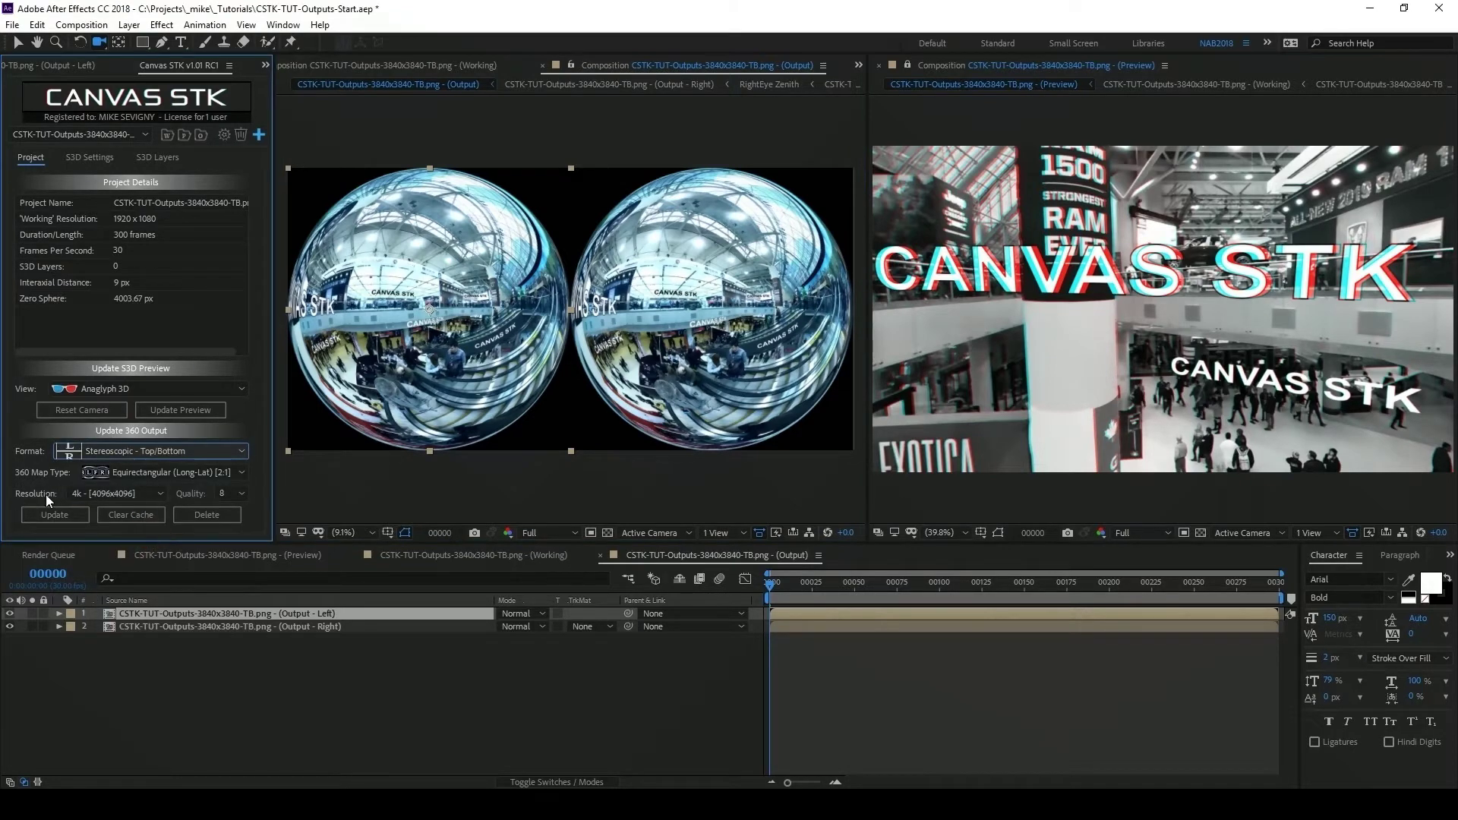
{"action": "left_click", "coordinate": [95, 494]}
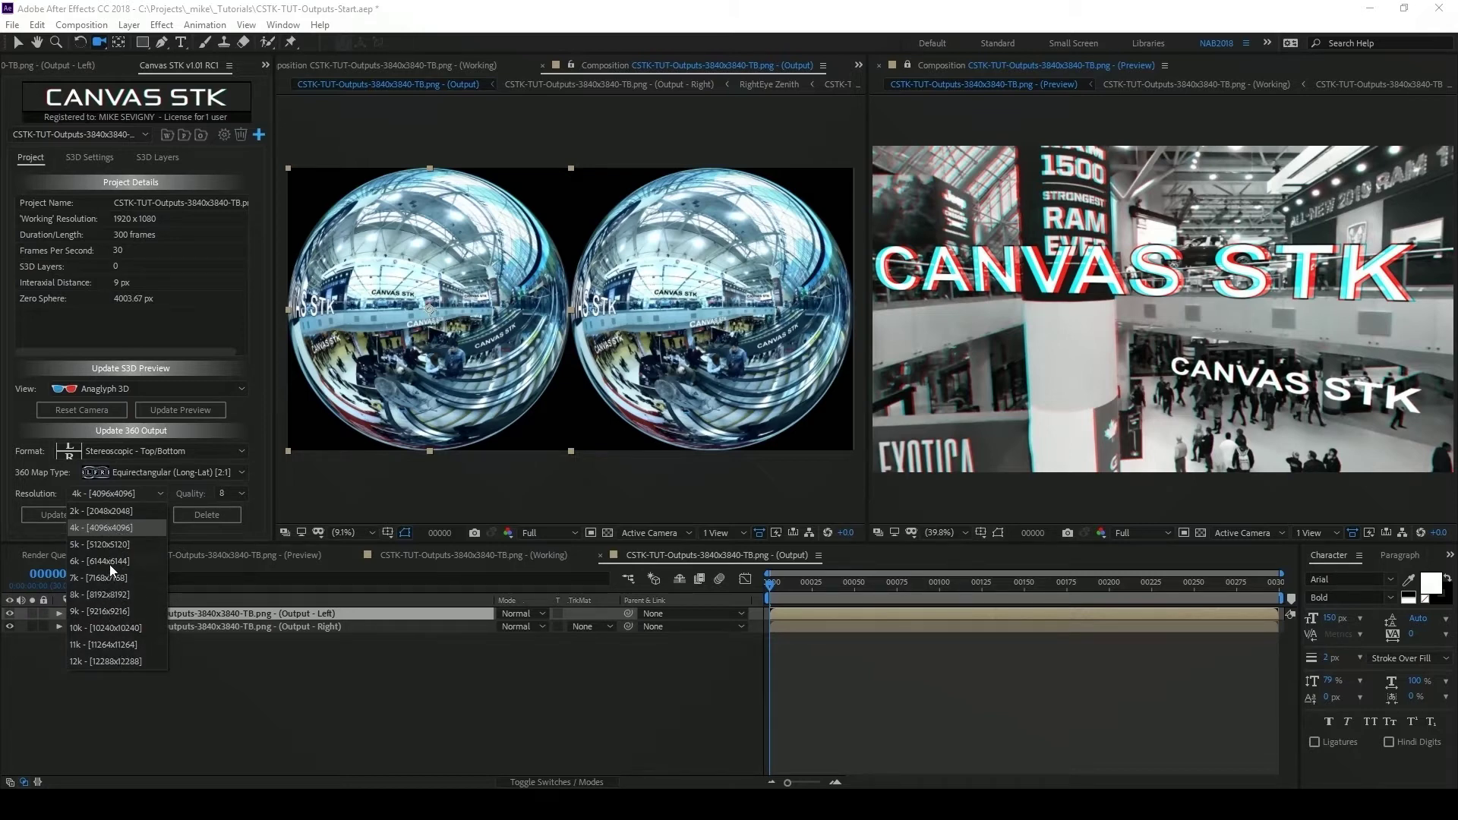
{"action": "left_click", "coordinate": [120, 592]}
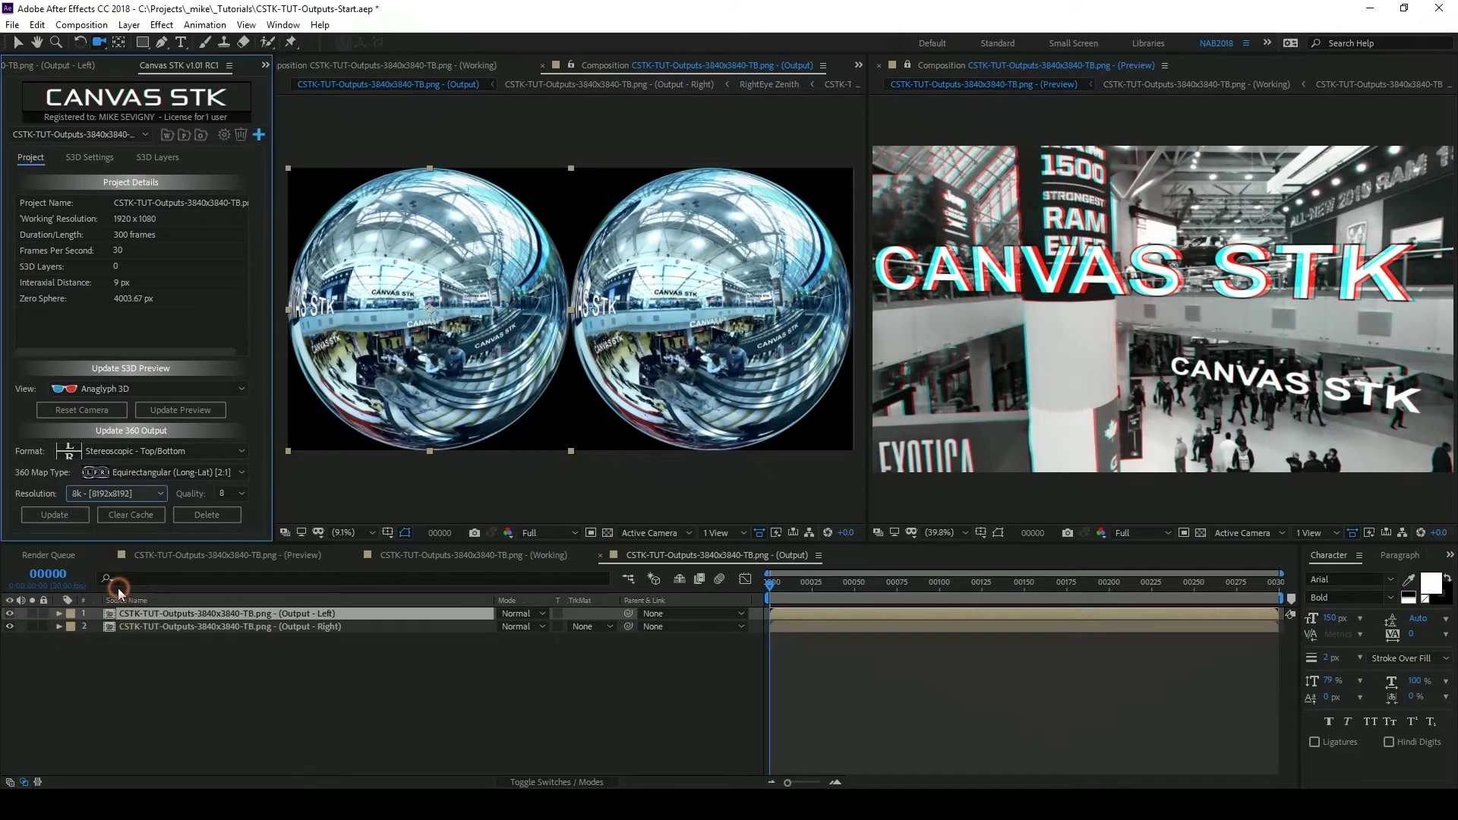
{"action": "left_click", "coordinate": [58, 515]}
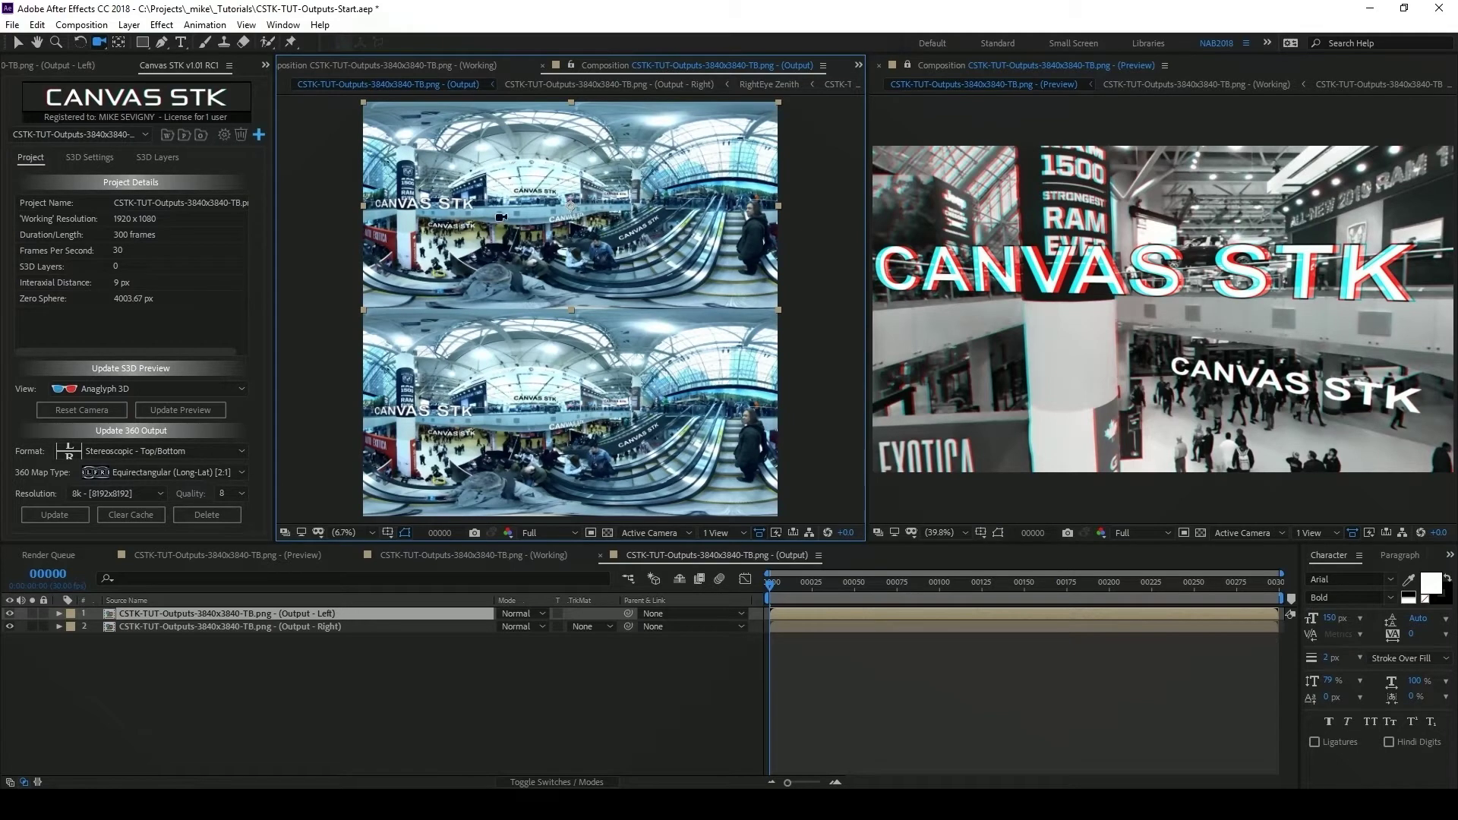
- Check the output composition's settings without changing them, and set the 360 output resolution to 4k [4096x4096]
{"action": "key", "text": "ctrl+k"}
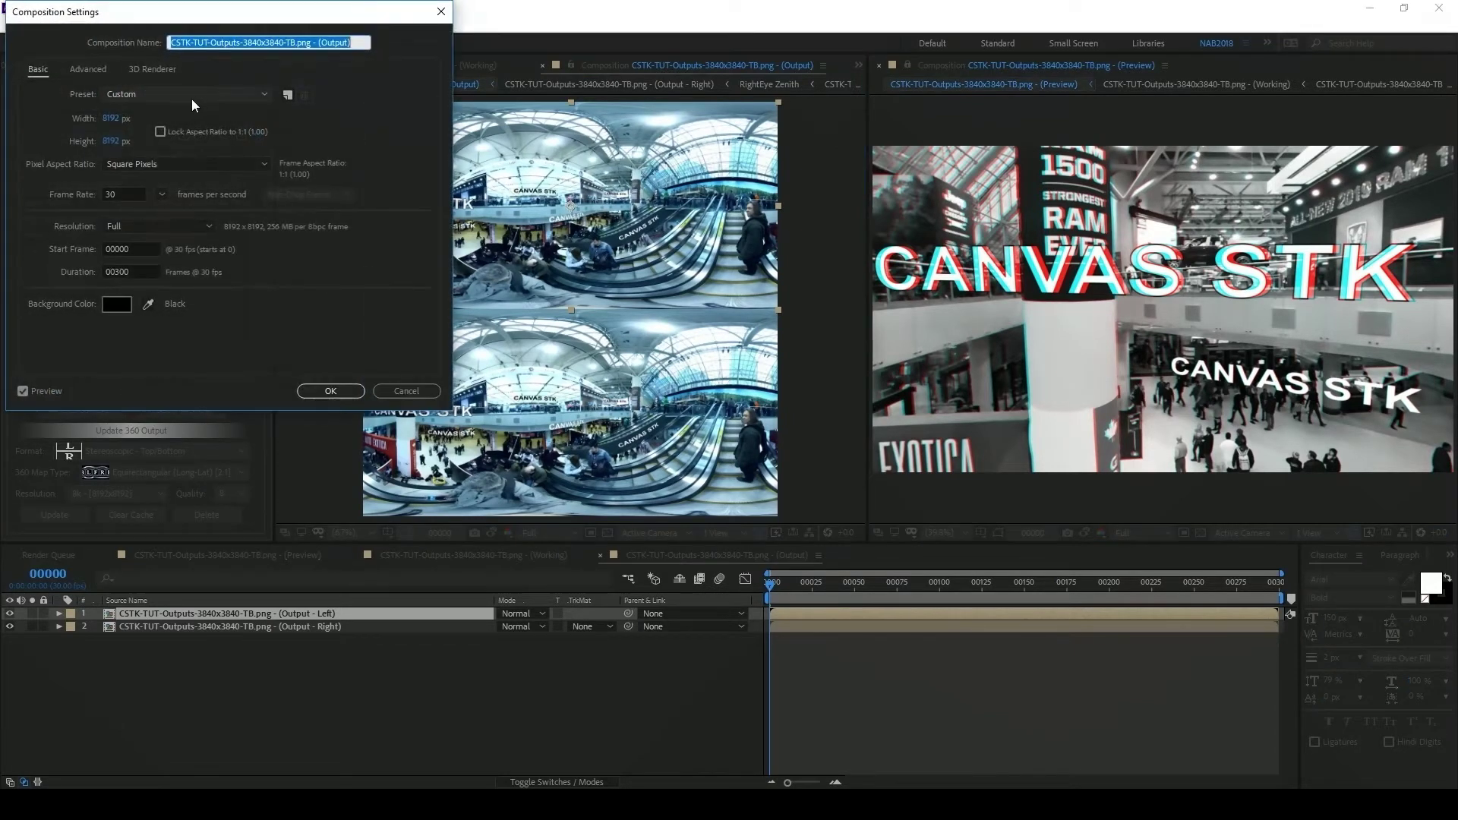
{"action": "left_click", "coordinate": [406, 391]}
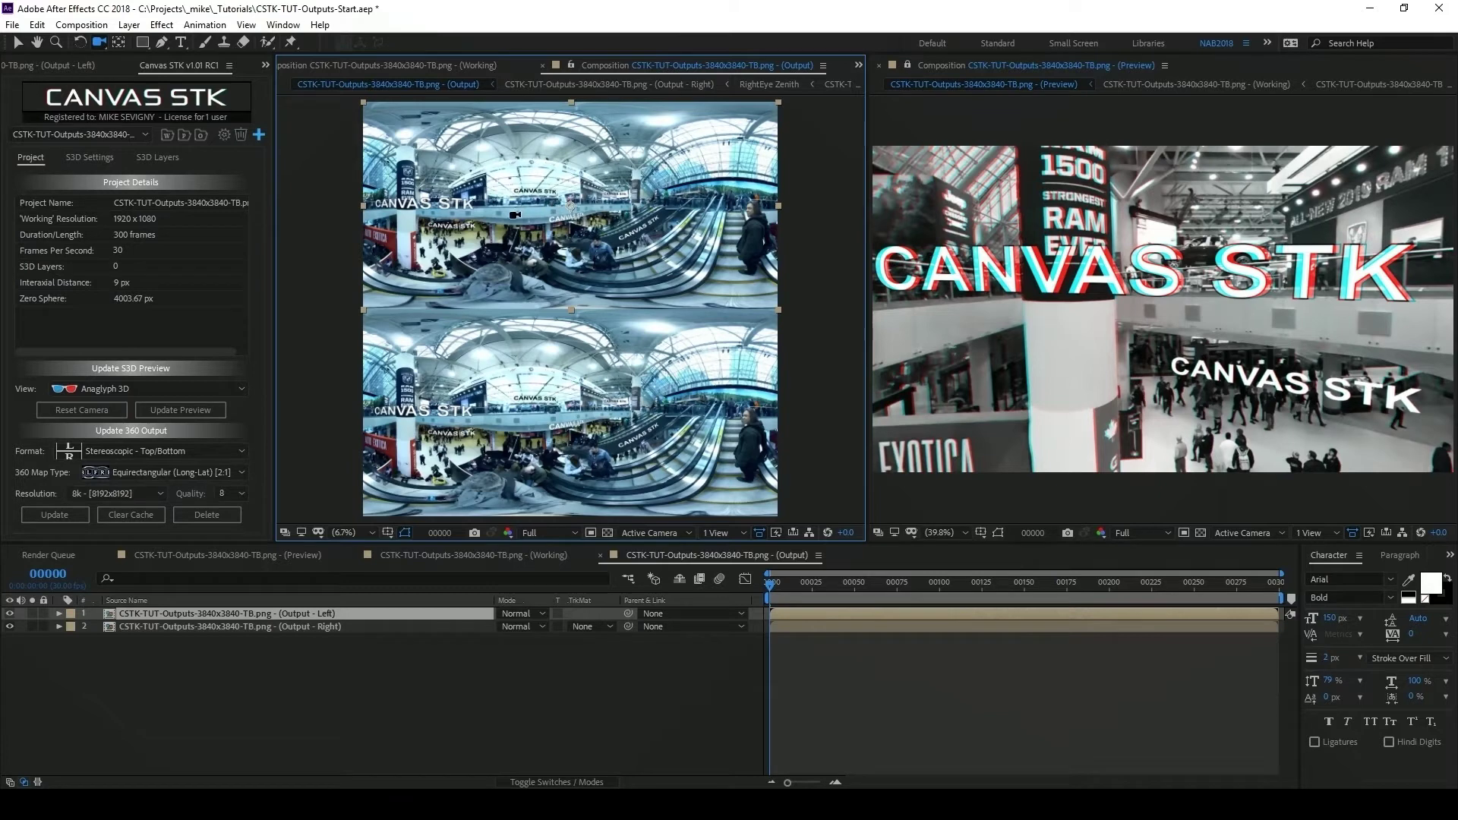
{"action": "left_click", "coordinate": [156, 492]}
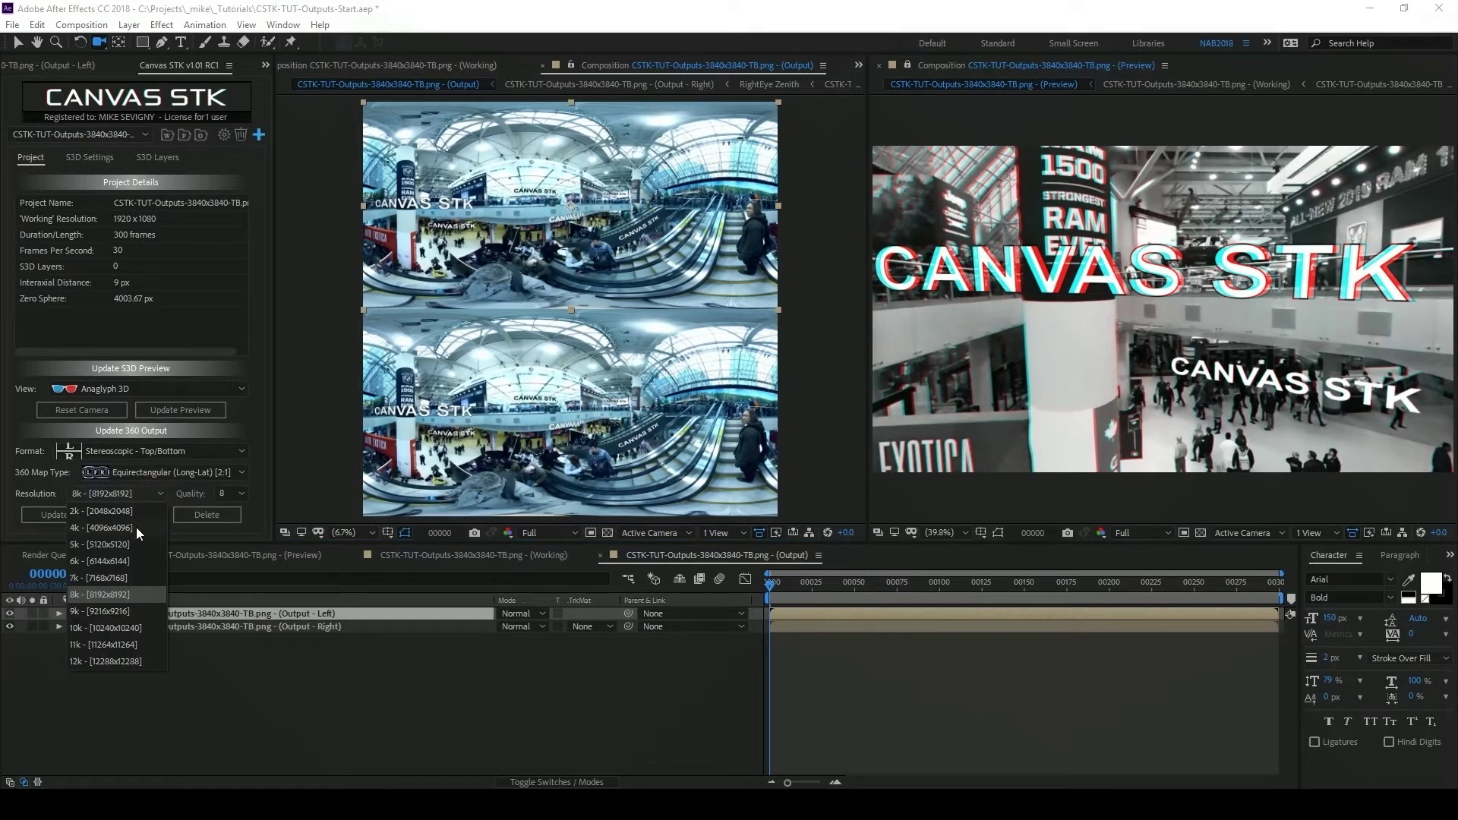
{"action": "left_click", "coordinate": [135, 527]}
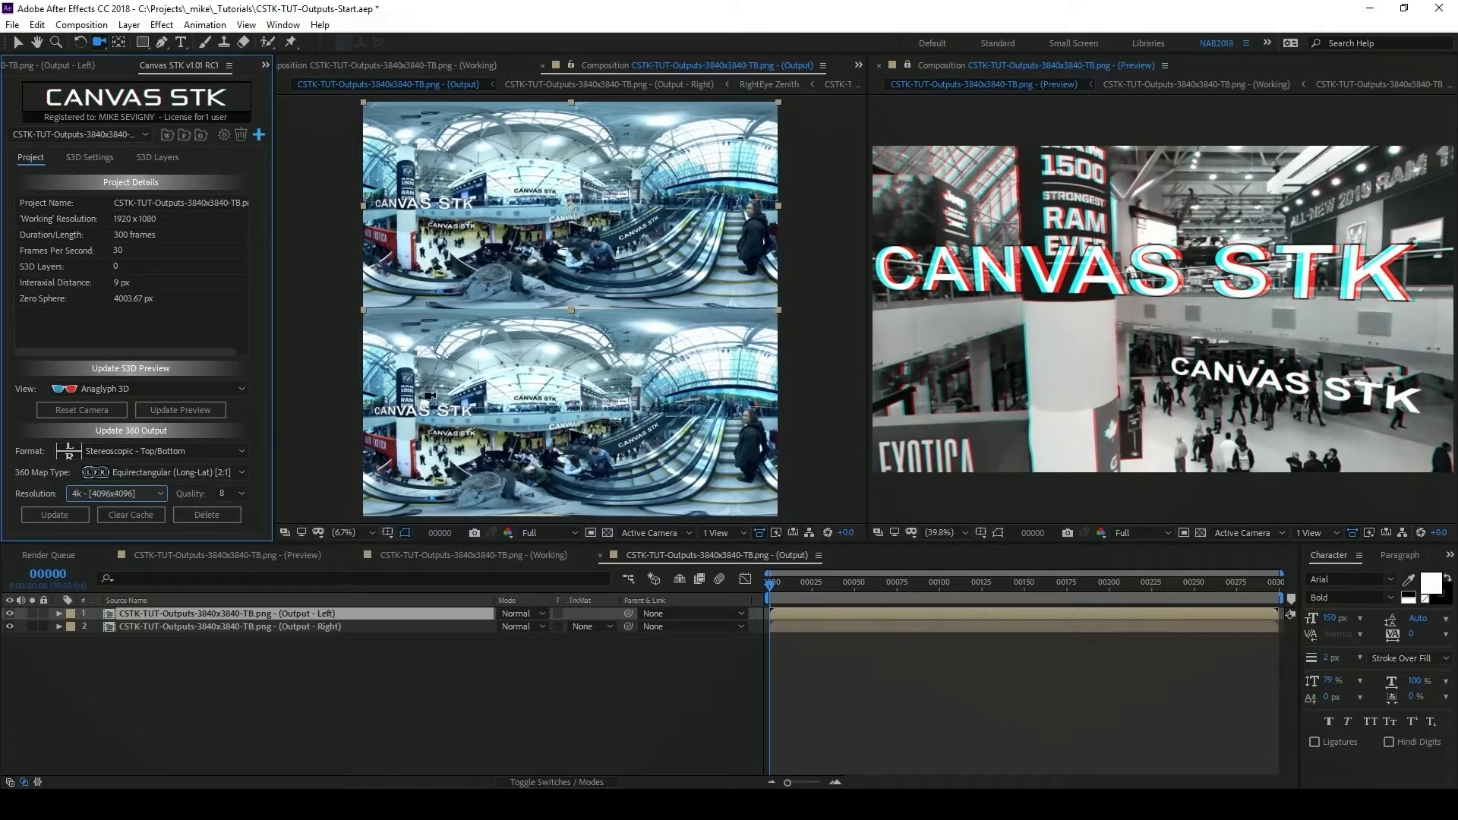
- Examine the edges of the CANVAS STK lettering in the output composition up close, and return to the full frame
{"action": "left_click", "coordinate": [36, 42]}
{"action": "scroll", "coordinate": [444, 372], "scroll_direction": "up", "scroll_amount": 3}
{"action": "scroll", "coordinate": [437, 428], "scroll_direction": "up", "scroll_amount": 1}
{"action": "left_click_drag", "start_coordinate": [436, 434], "coordinate": [770, 302]}
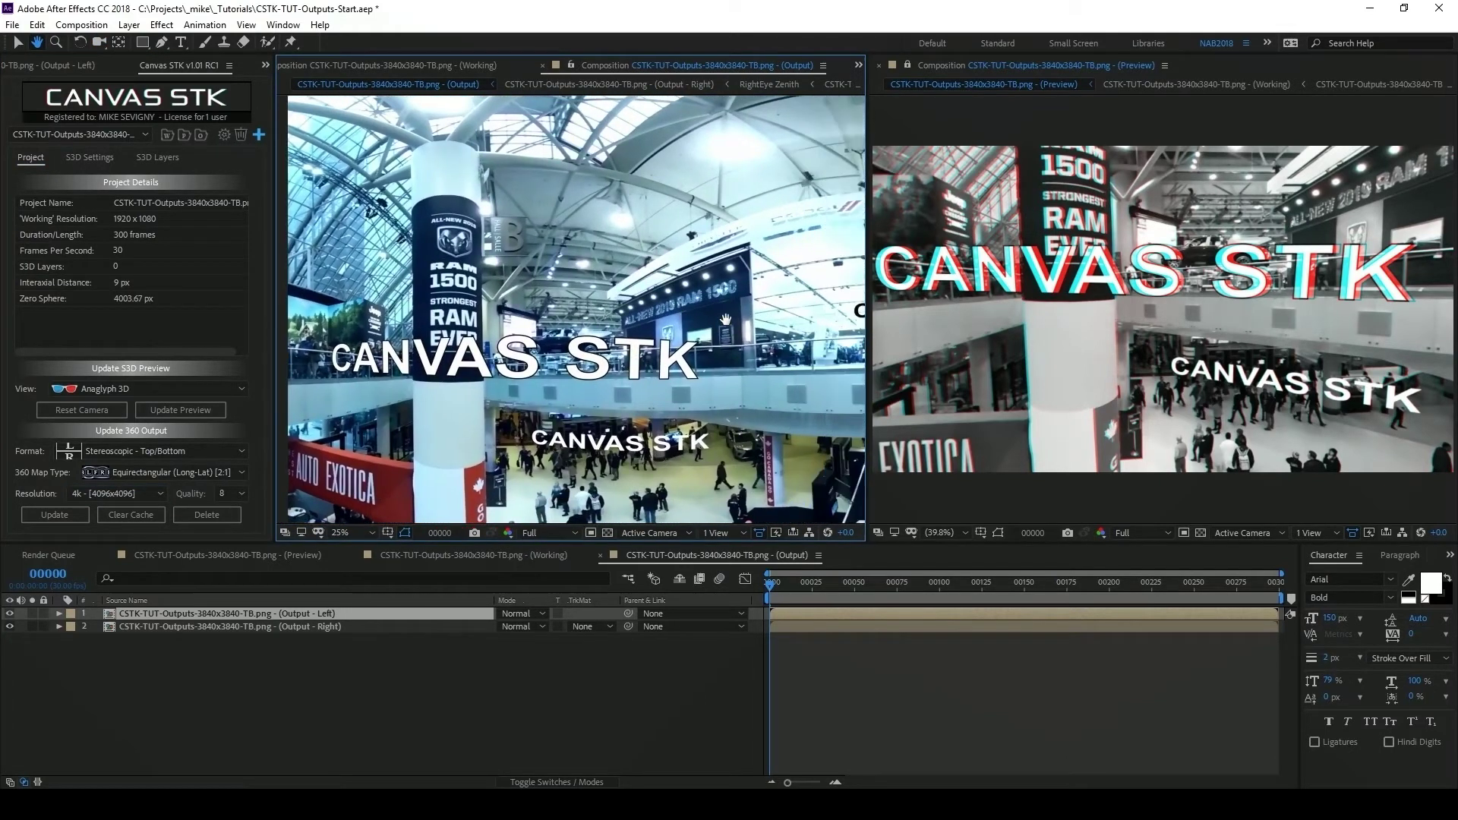
{"action": "scroll", "coordinate": [514, 357], "scroll_direction": "up", "scroll_amount": 3}
{"action": "left_click_drag", "start_coordinate": [514, 357], "coordinate": [562, 300]}
{"action": "scroll", "coordinate": [562, 300], "scroll_direction": "up", "scroll_amount": 4}
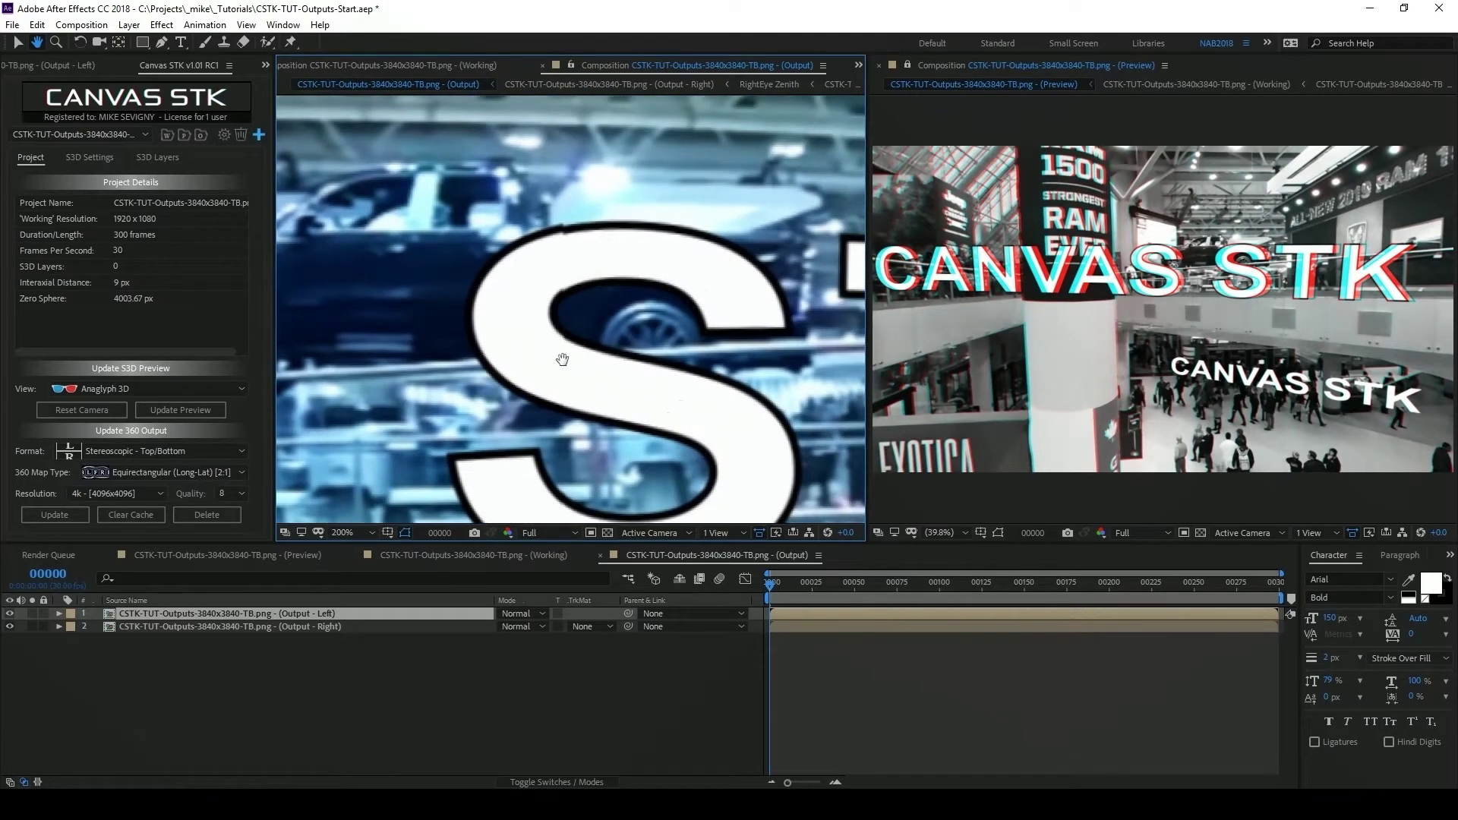
{"action": "left_click_drag", "start_coordinate": [560, 358], "coordinate": [560, 208]}
{"action": "key", "text": "shift+slash"}
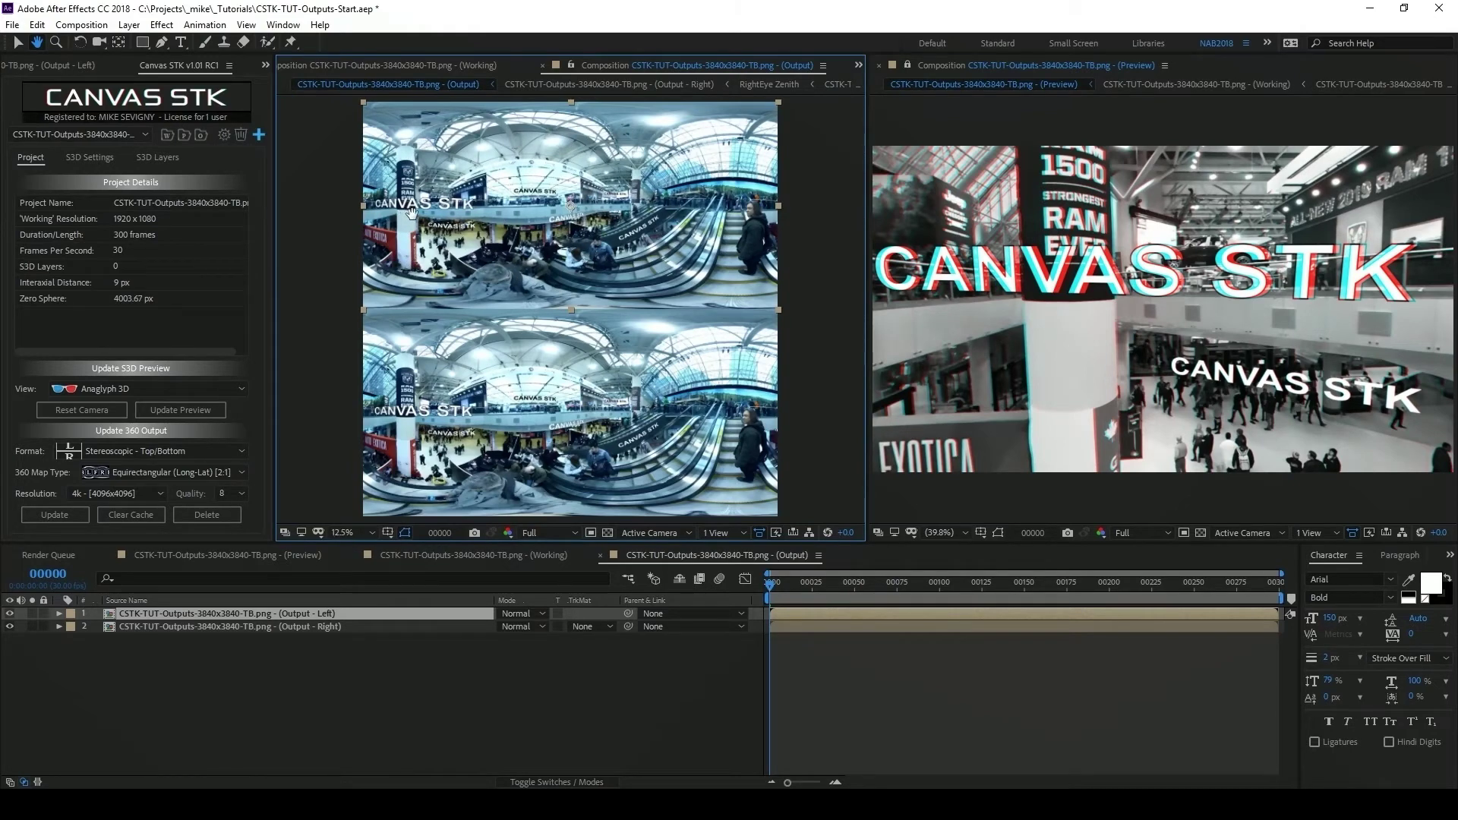
- Set the 360 output quality to 16 and update the output
{"action": "scroll", "coordinate": [410, 206], "scroll_direction": "up", "scroll_amount": 2}
{"action": "scroll", "coordinate": [597, 244], "scroll_direction": "up", "scroll_amount": 2}
{"action": "left_click_drag", "start_coordinate": [240, 493], "coordinate": [231, 523]}
{"action": "left_click", "coordinate": [73, 514]}
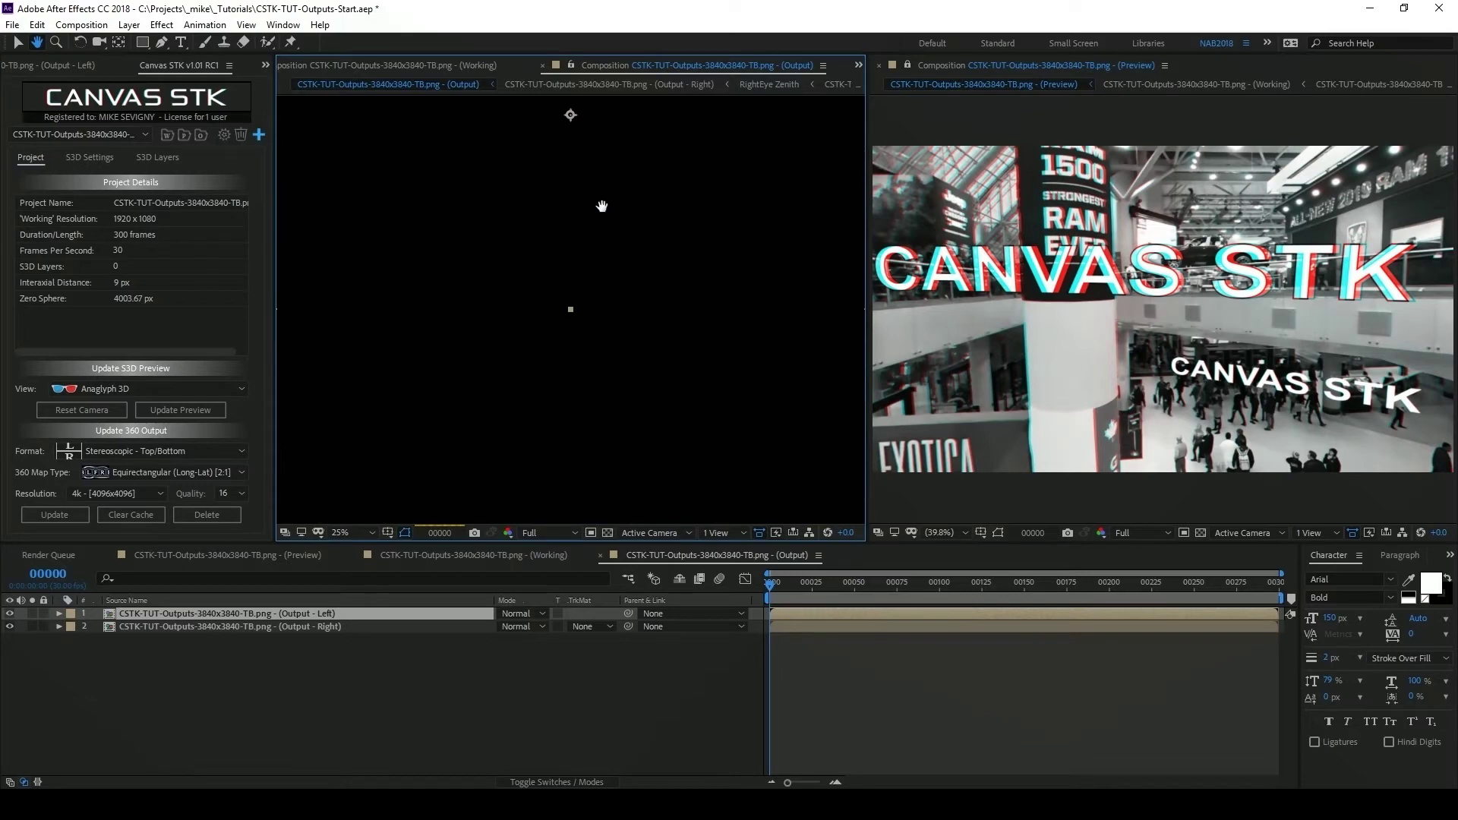
- Examine the lettering edges of the large CANVAS STK text in the output rendered at quality 16
{"action": "scroll", "coordinate": [577, 205], "scroll_direction": "up", "scroll_amount": 2}
{"action": "left_click_drag", "start_coordinate": [570, 213], "coordinate": [881, 414]}
{"action": "scroll", "coordinate": [624, 257], "scroll_direction": "up", "scroll_amount": 4}
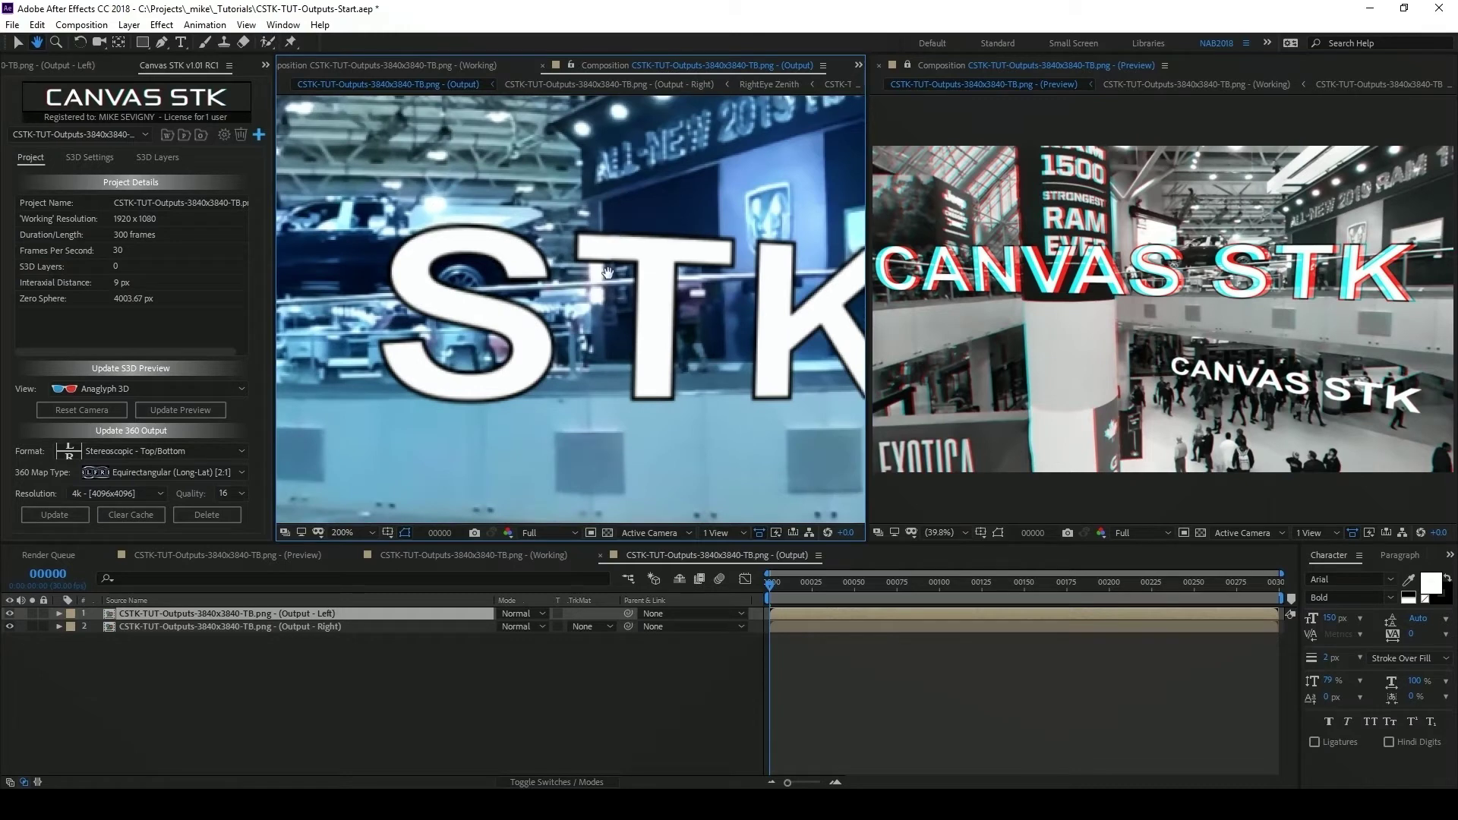
{"action": "left_click_drag", "start_coordinate": [612, 261], "coordinate": [785, 265]}
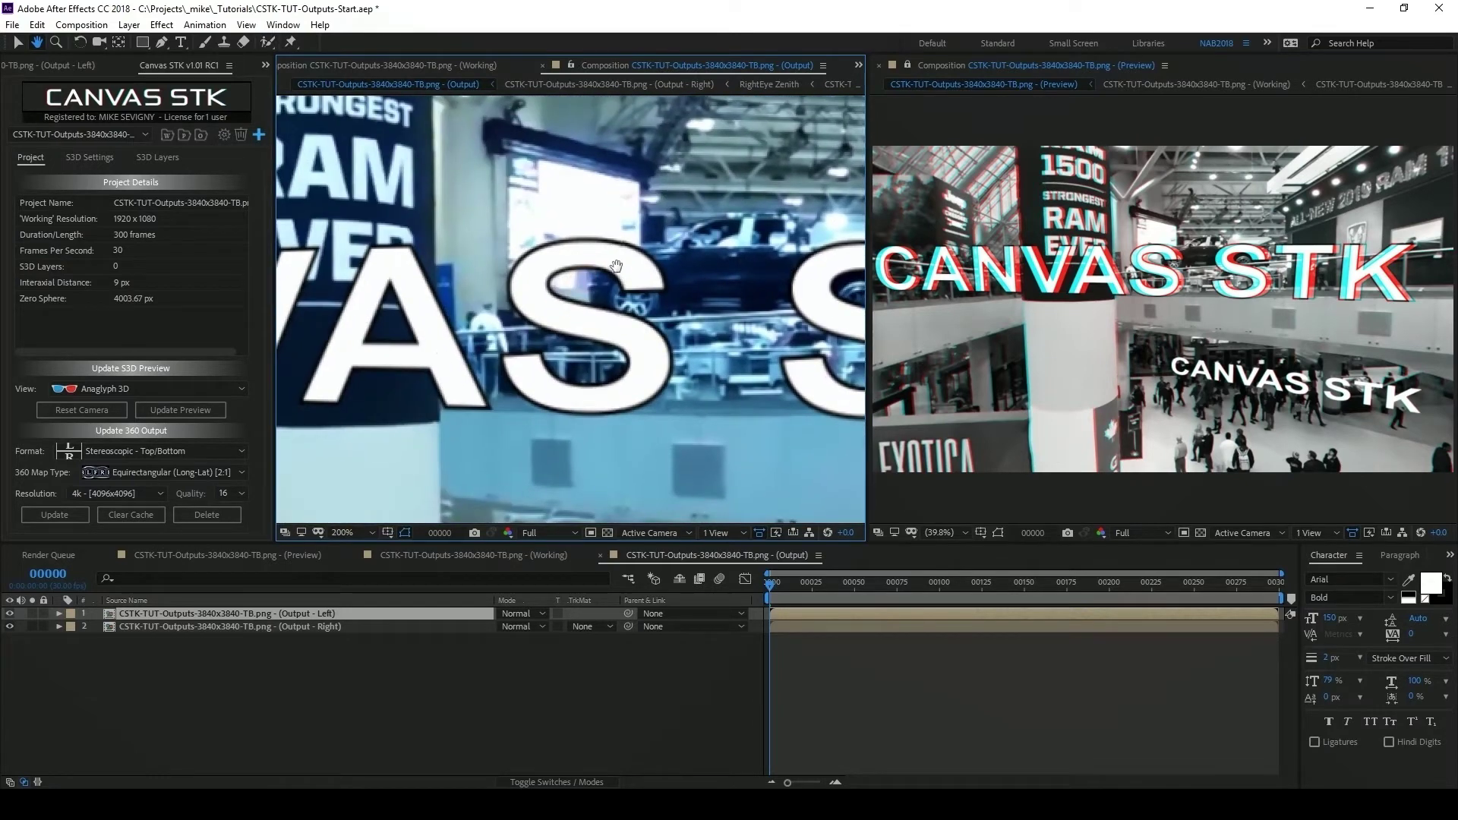
{"action": "scroll", "coordinate": [623, 258], "scroll_direction": "up", "scroll_amount": 2}
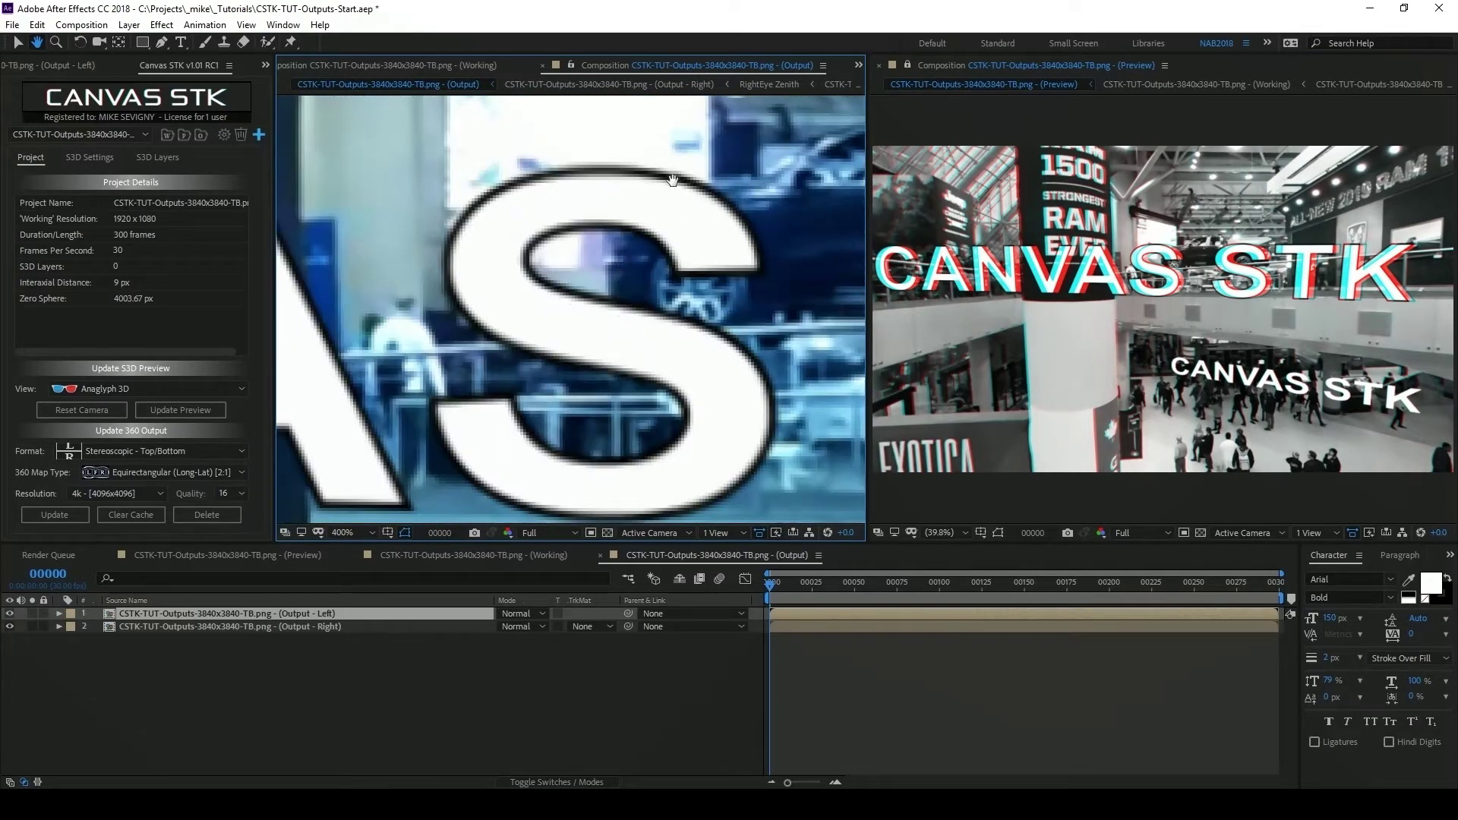
{"action": "scroll", "coordinate": [672, 240], "scroll_direction": "down", "scroll_amount": 2}
{"action": "left_click_drag", "start_coordinate": [599, 234], "coordinate": [777, 233]}
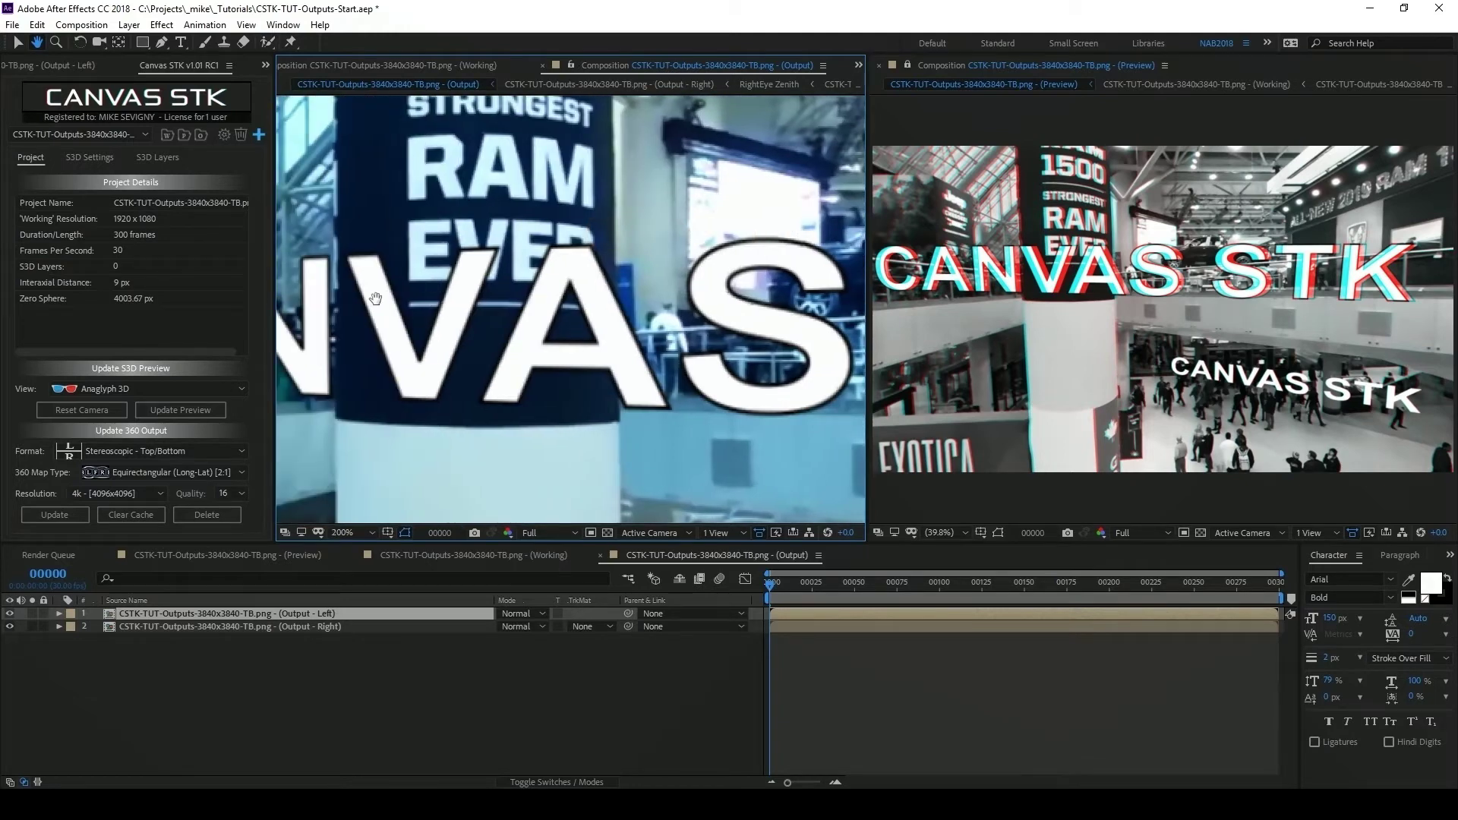
- Raise the 360 output quality to 32 and update the output
{"action": "left_click", "coordinate": [235, 493]}
{"action": "left_click", "coordinate": [225, 542]}
{"action": "left_click", "coordinate": [65, 514]}
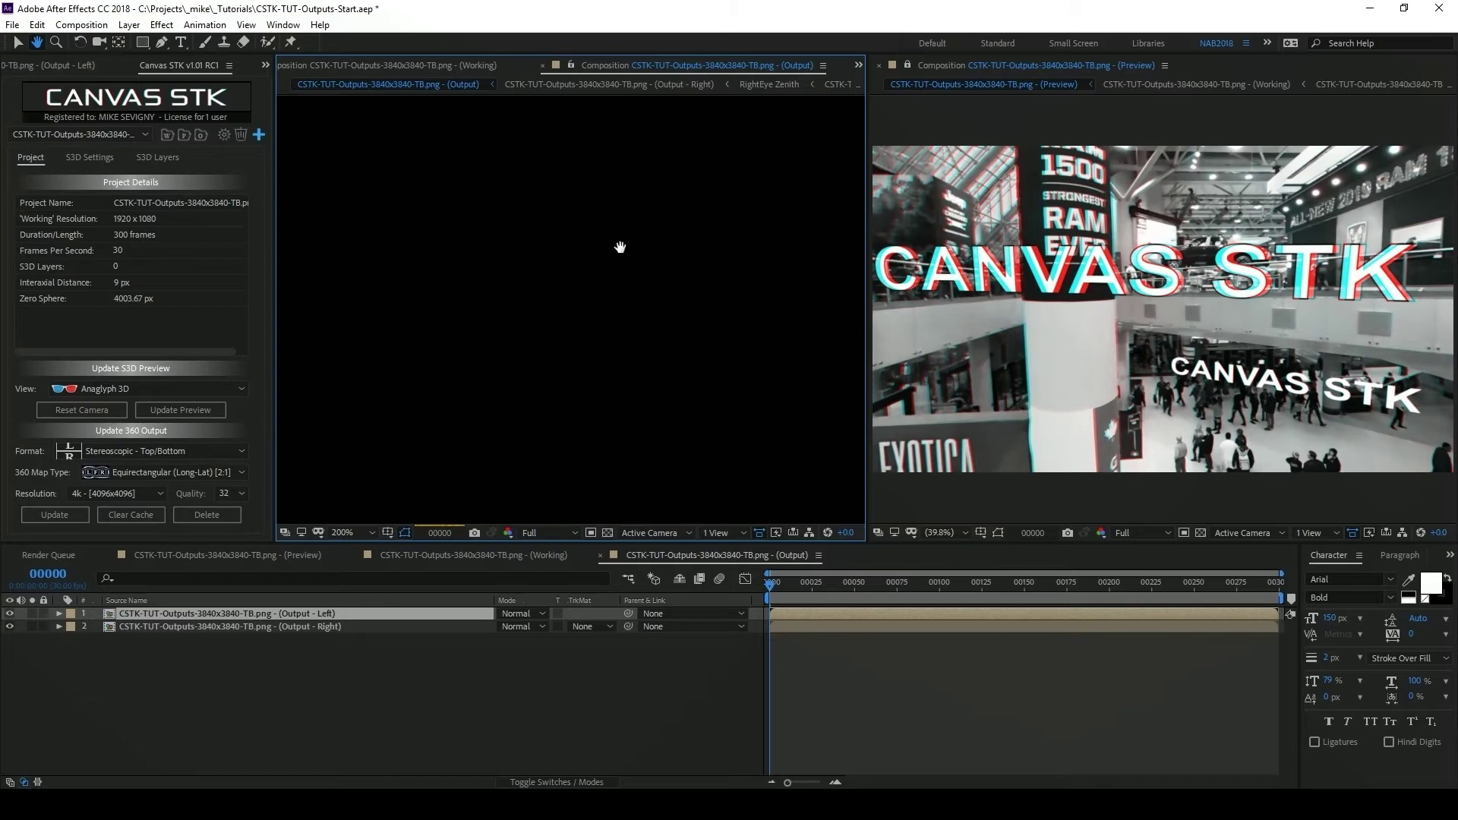
- Examine the letters of the large CANVAS STK text up close in the output rendered at quality 32
{"action": "scroll", "coordinate": [615, 241], "scroll_direction": "up", "scroll_amount": 2}
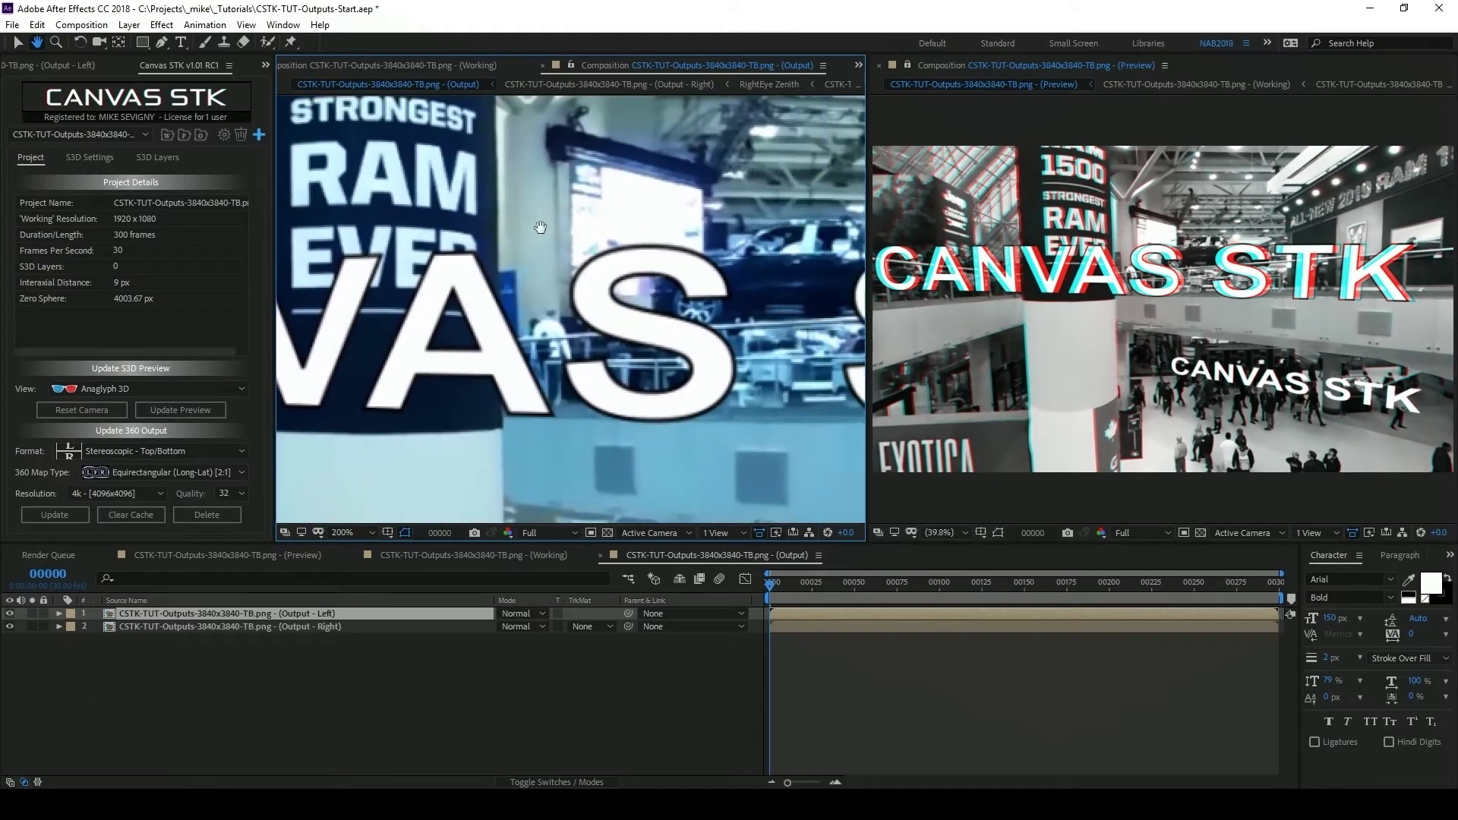
{"action": "left_click_drag", "start_coordinate": [739, 202], "coordinate": [843, 171]}
{"action": "left_click_drag", "start_coordinate": [467, 208], "coordinate": [607, 245]}
{"action": "left_click_drag", "start_coordinate": [319, 243], "coordinate": [749, 244]}
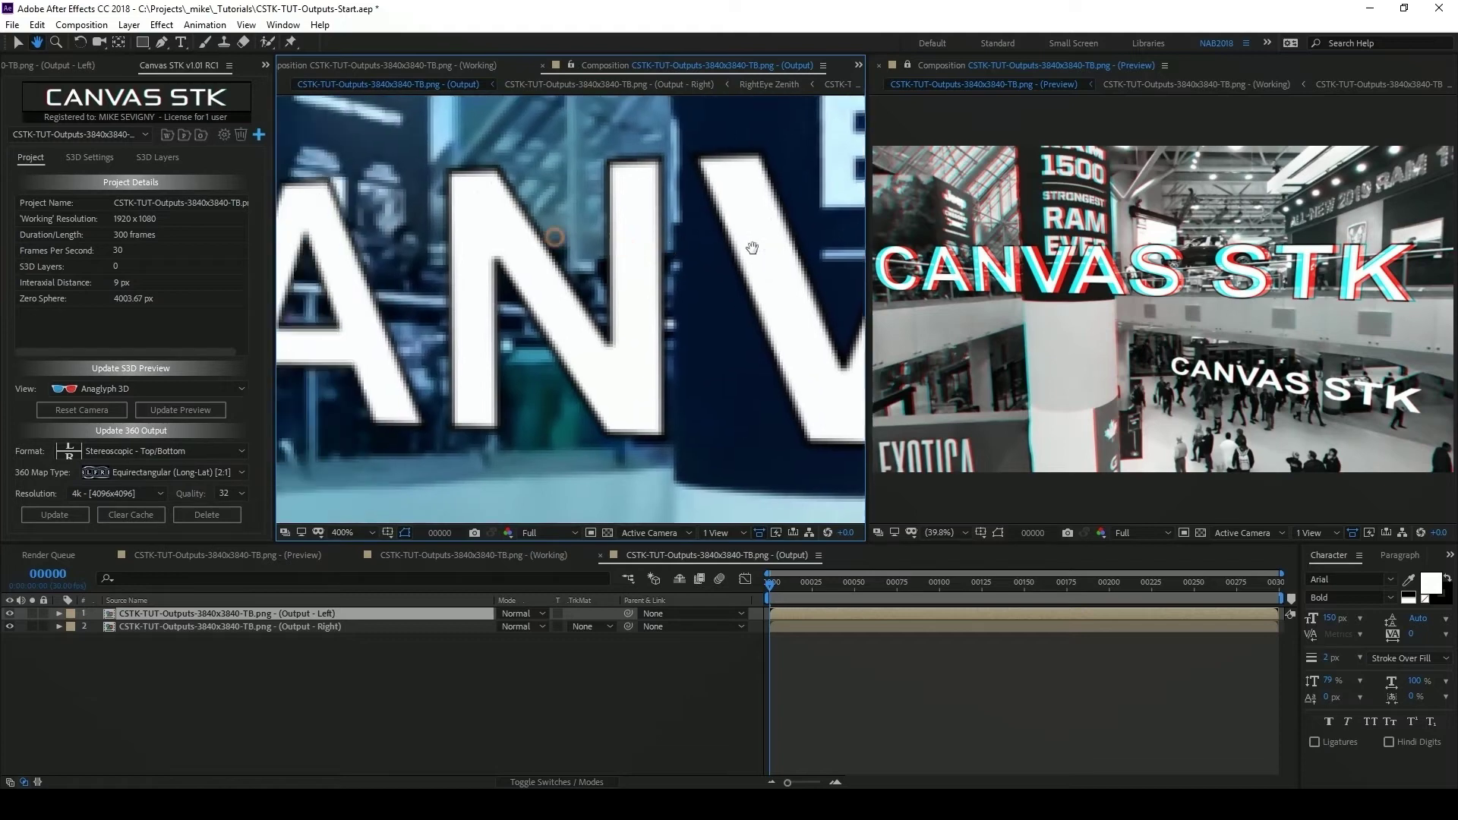
- Set the 360 output resolution to 8k [8192x8192] and the quality to 8, and update the output
{"action": "scroll", "coordinate": [648, 272], "scroll_direction": "down", "scroll_amount": 6}
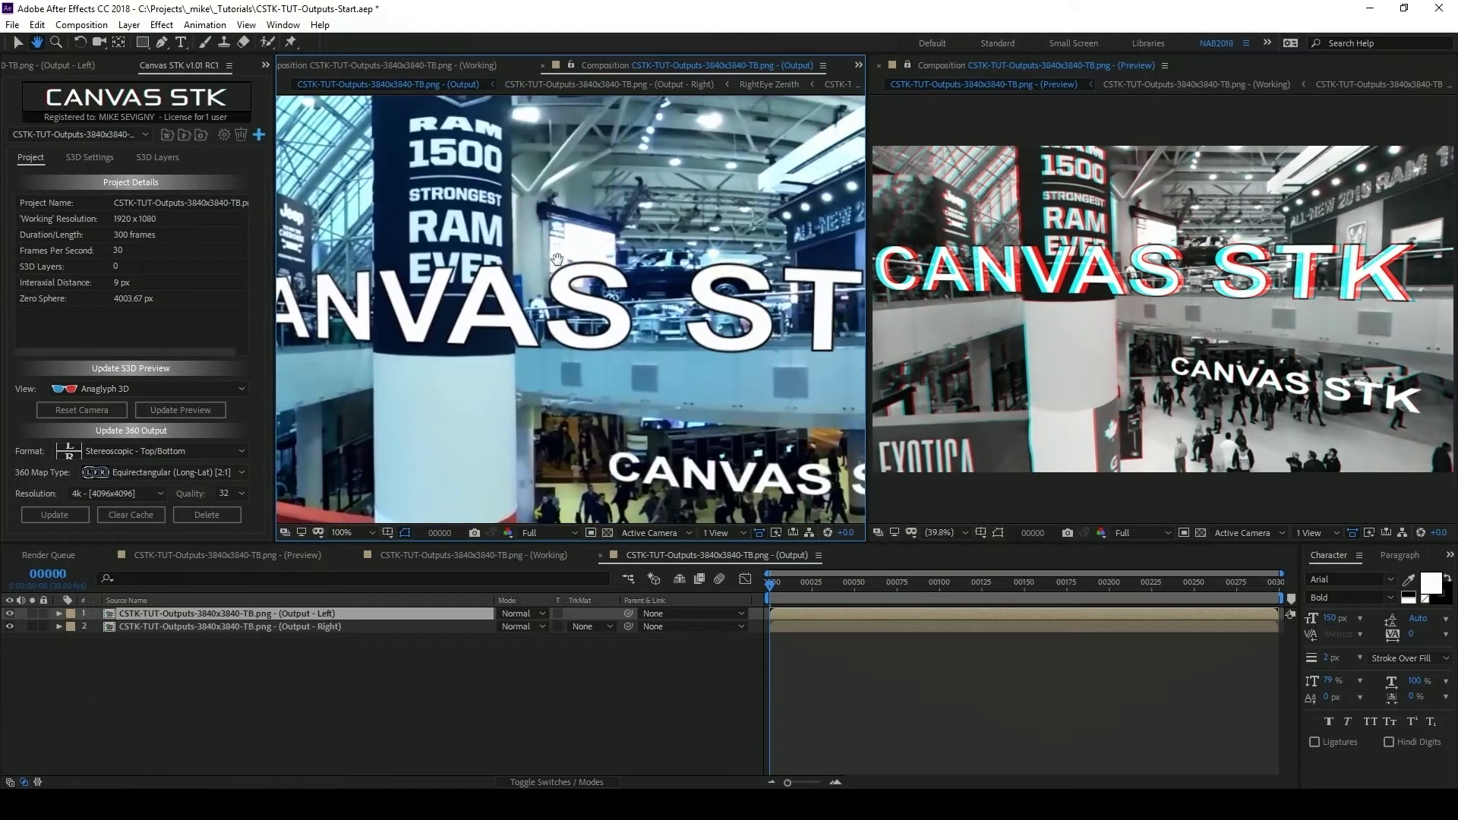
{"action": "scroll", "coordinate": [708, 255], "scroll_direction": "down", "scroll_amount": 2}
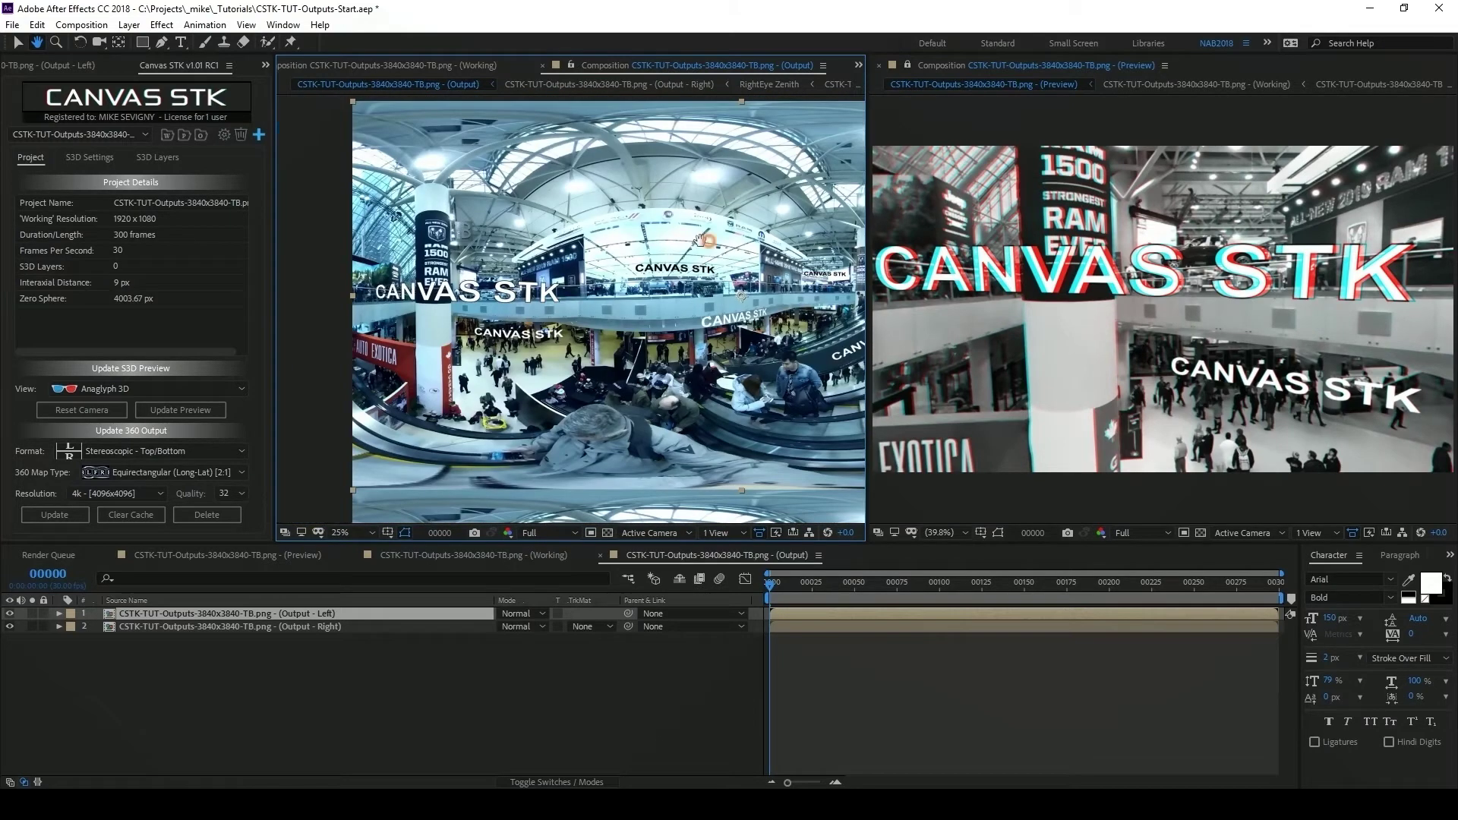
{"action": "left_click_drag", "start_coordinate": [621, 232], "coordinate": [613, 215]}
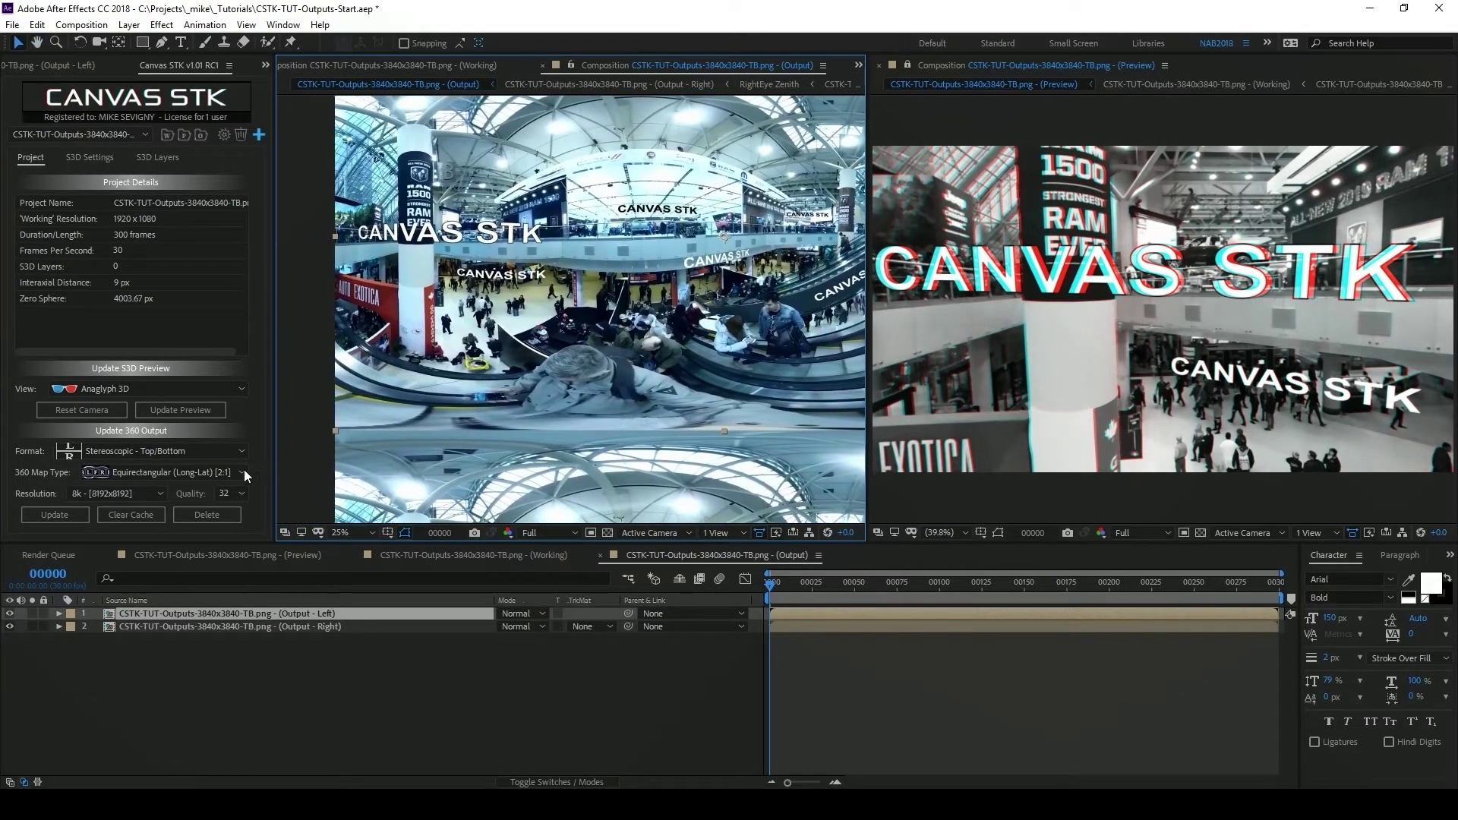
{"action": "left_click", "coordinate": [237, 493]}
{"action": "left_click", "coordinate": [232, 510]}
{"action": "left_click", "coordinate": [66, 515]}
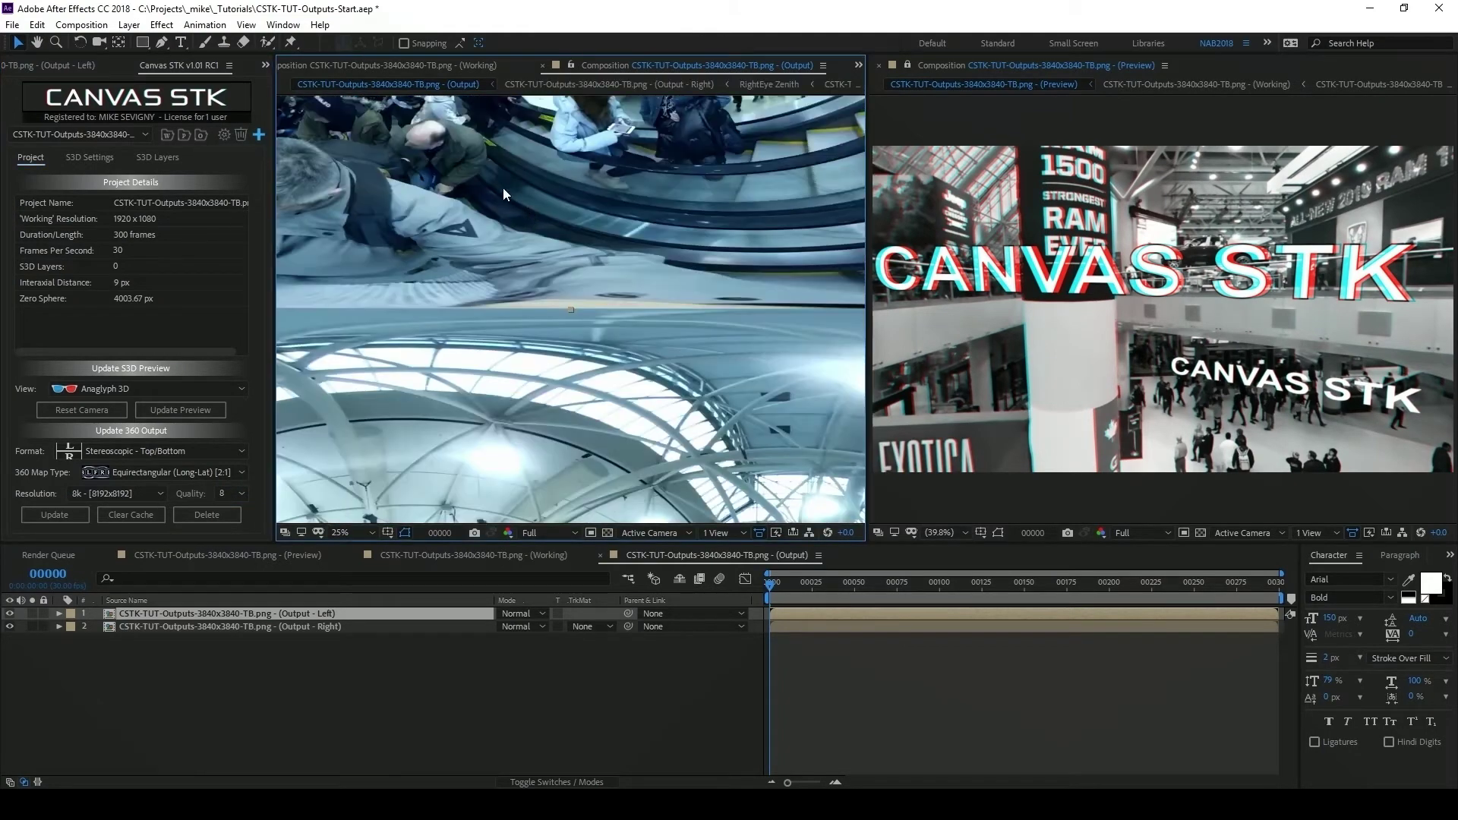
- Examine the letters of the large CANVAS STK text up close in the 8k output rendered at quality 8
{"action": "scroll", "coordinate": [500, 302], "scroll_direction": "up", "scroll_amount": 2}
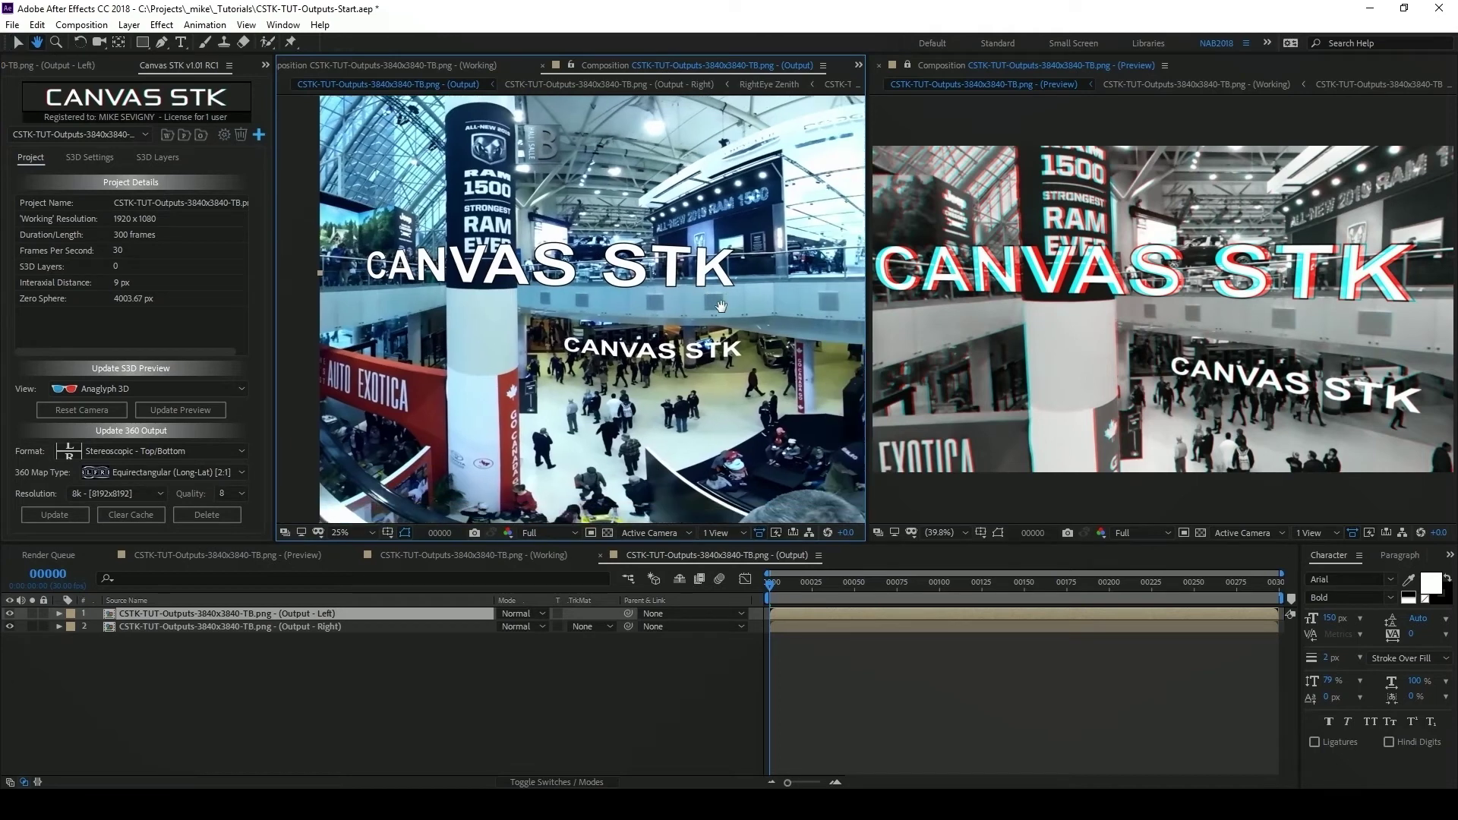
{"action": "scroll", "coordinate": [638, 258], "scroll_direction": "up", "scroll_amount": 3}
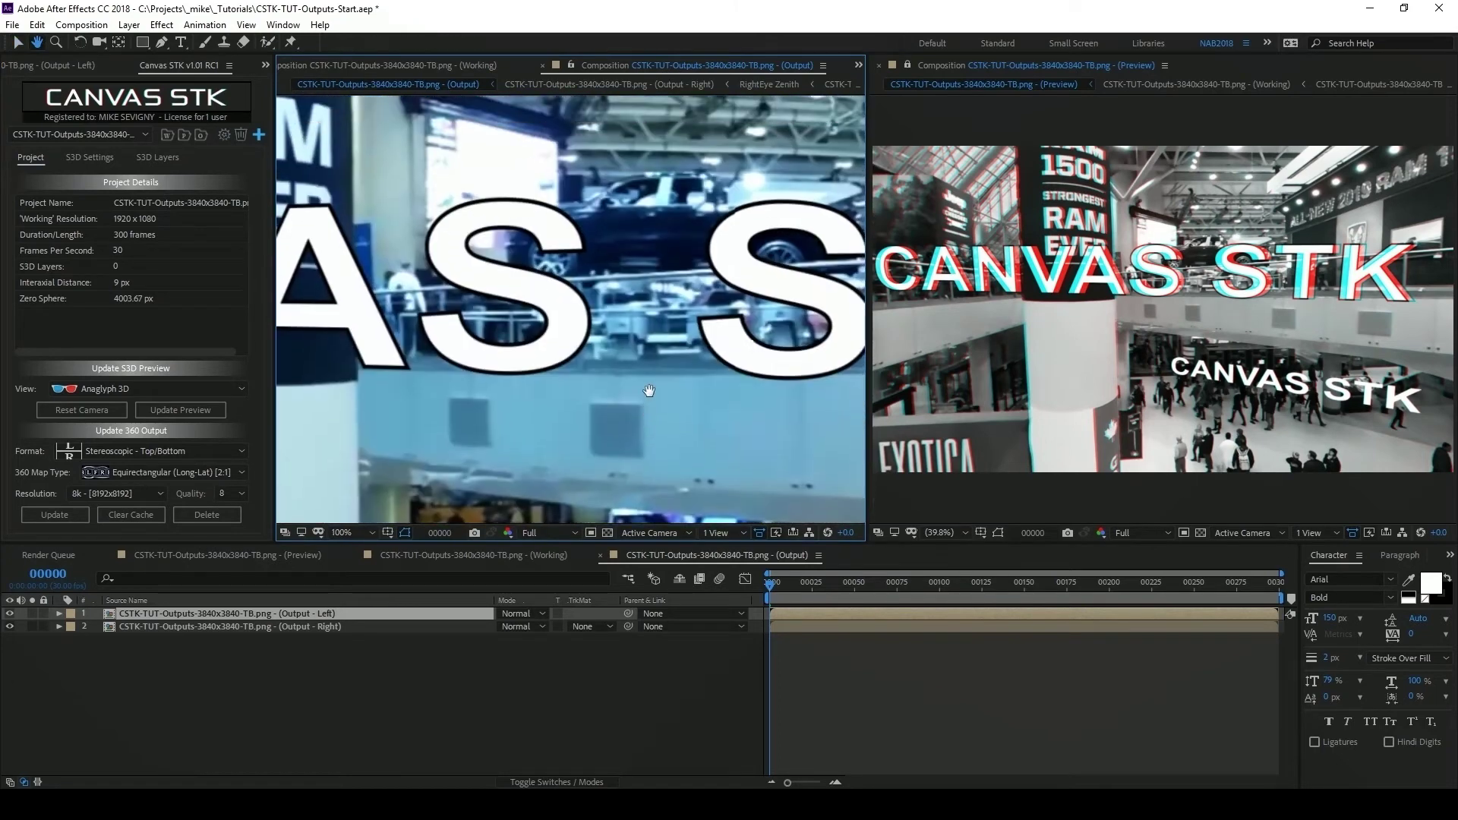
{"action": "left_click_drag", "start_coordinate": [486, 360], "coordinate": [510, 377]}
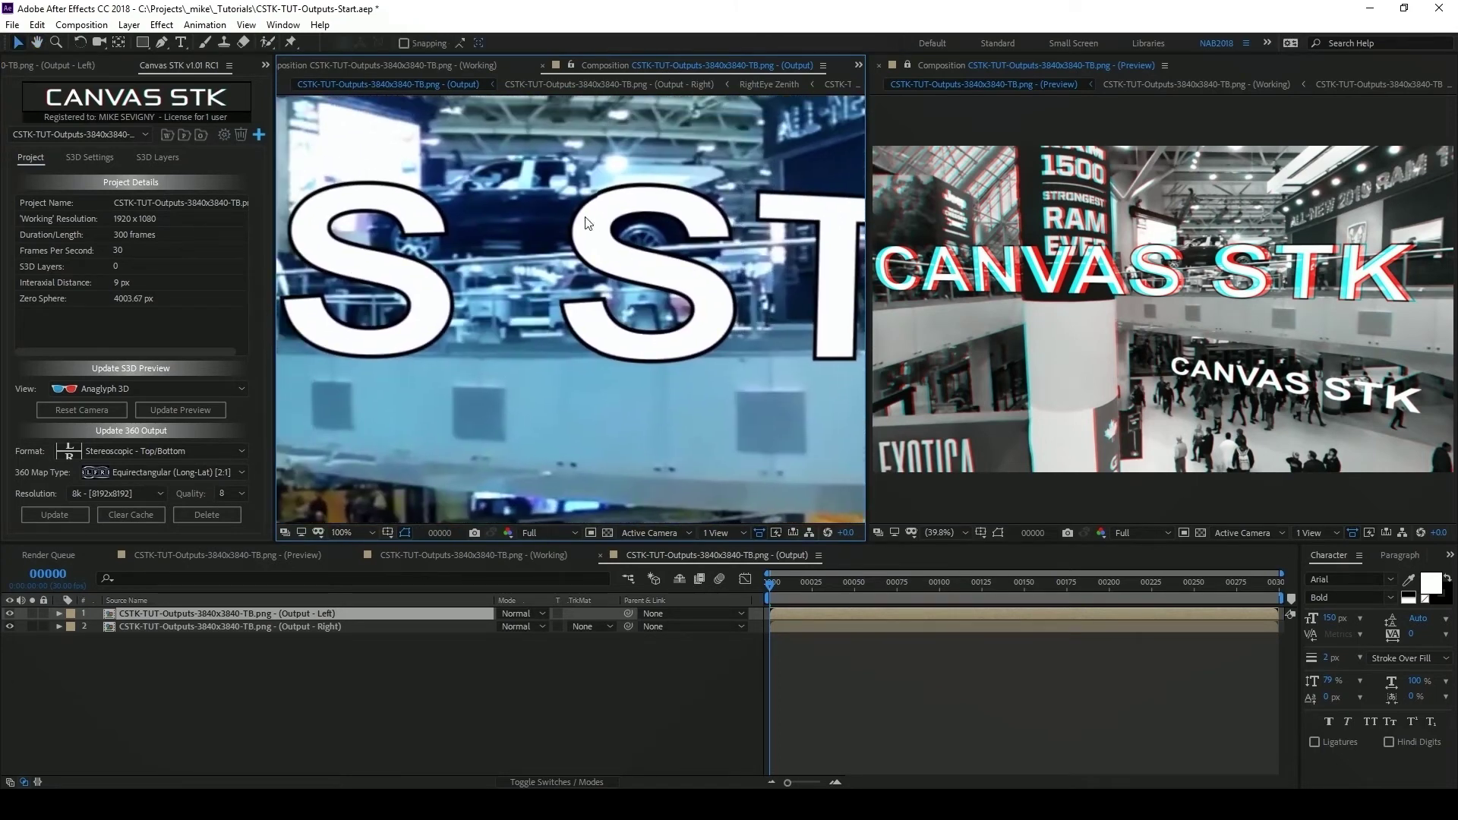
- Select the large CANVAS STK text layer, Canvas1, in the Working composition and load it as the selected 3D layer in the S3D settings
{"action": "left_click", "coordinate": [90, 157]}
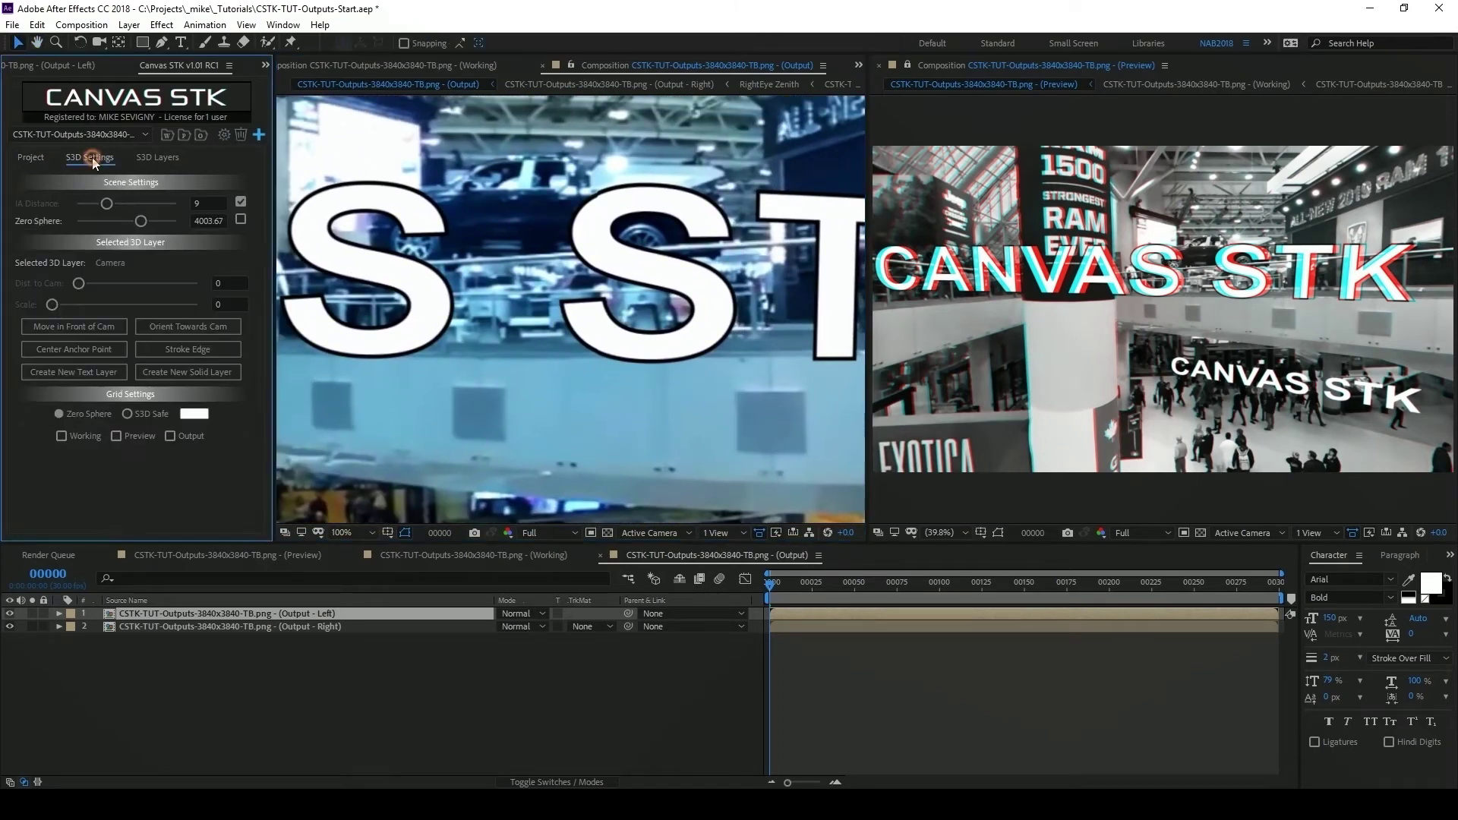
{"action": "left_click", "coordinate": [512, 552]}
{"action": "left_click", "coordinate": [439, 273]}
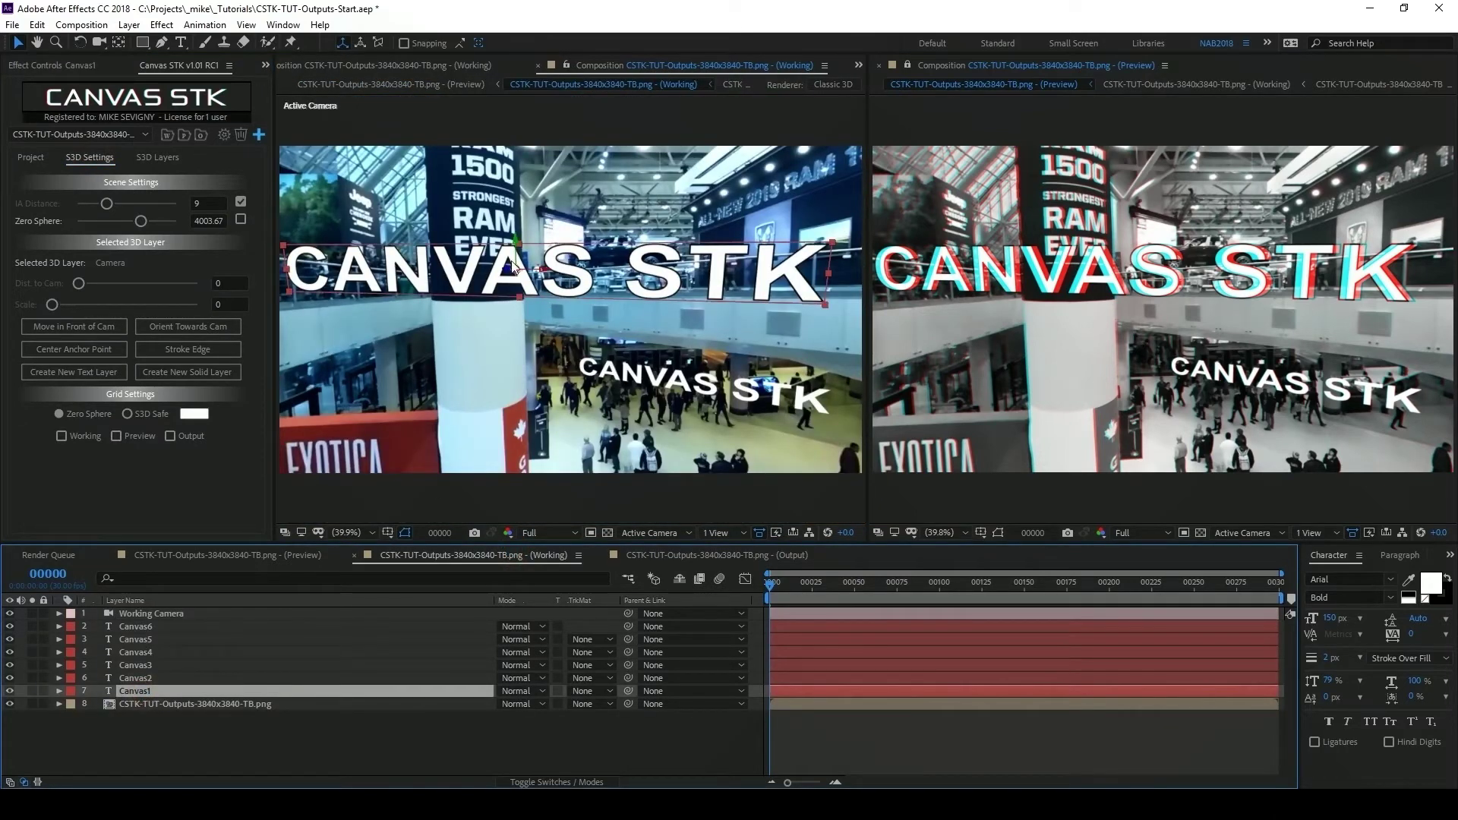
{"action": "left_click", "coordinate": [110, 263]}
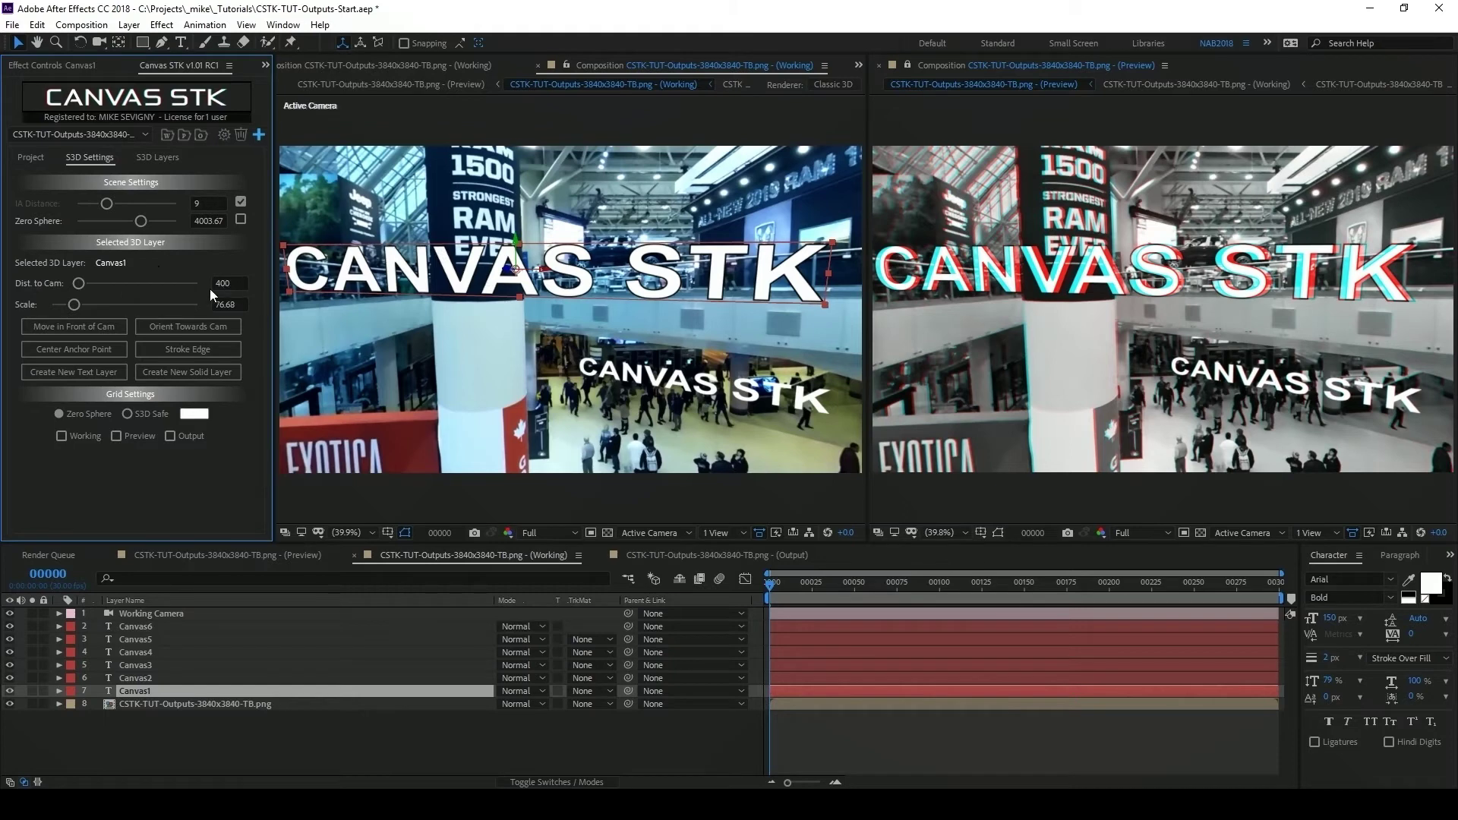
- Adjust the Canvas1 text layer to a scale of about 126 and a distance to camera of about 615
{"action": "left_click_drag", "start_coordinate": [80, 284], "coordinate": [87, 291]}
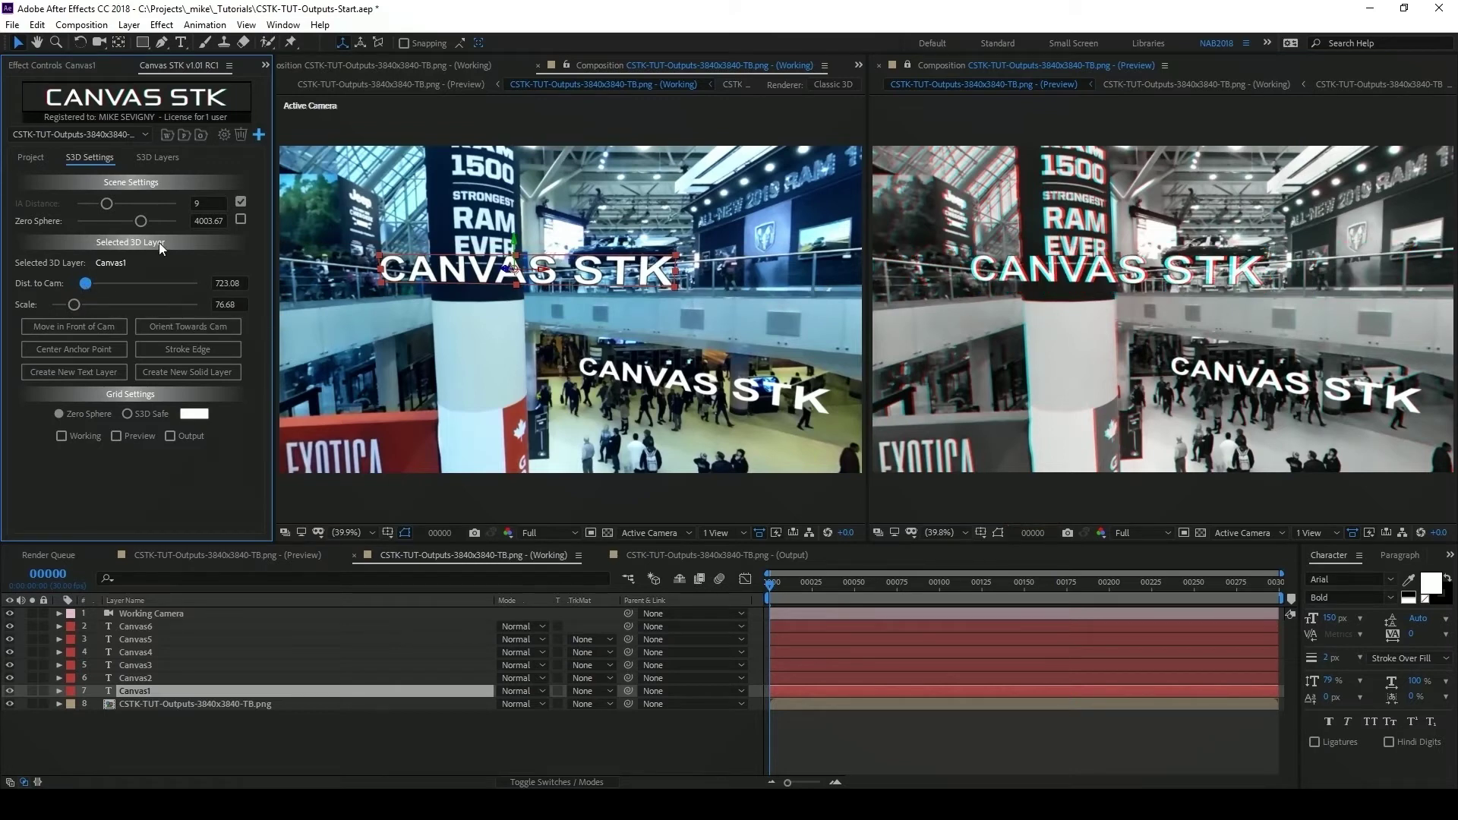
{"action": "left_click_drag", "start_coordinate": [74, 305], "coordinate": [88, 310]}
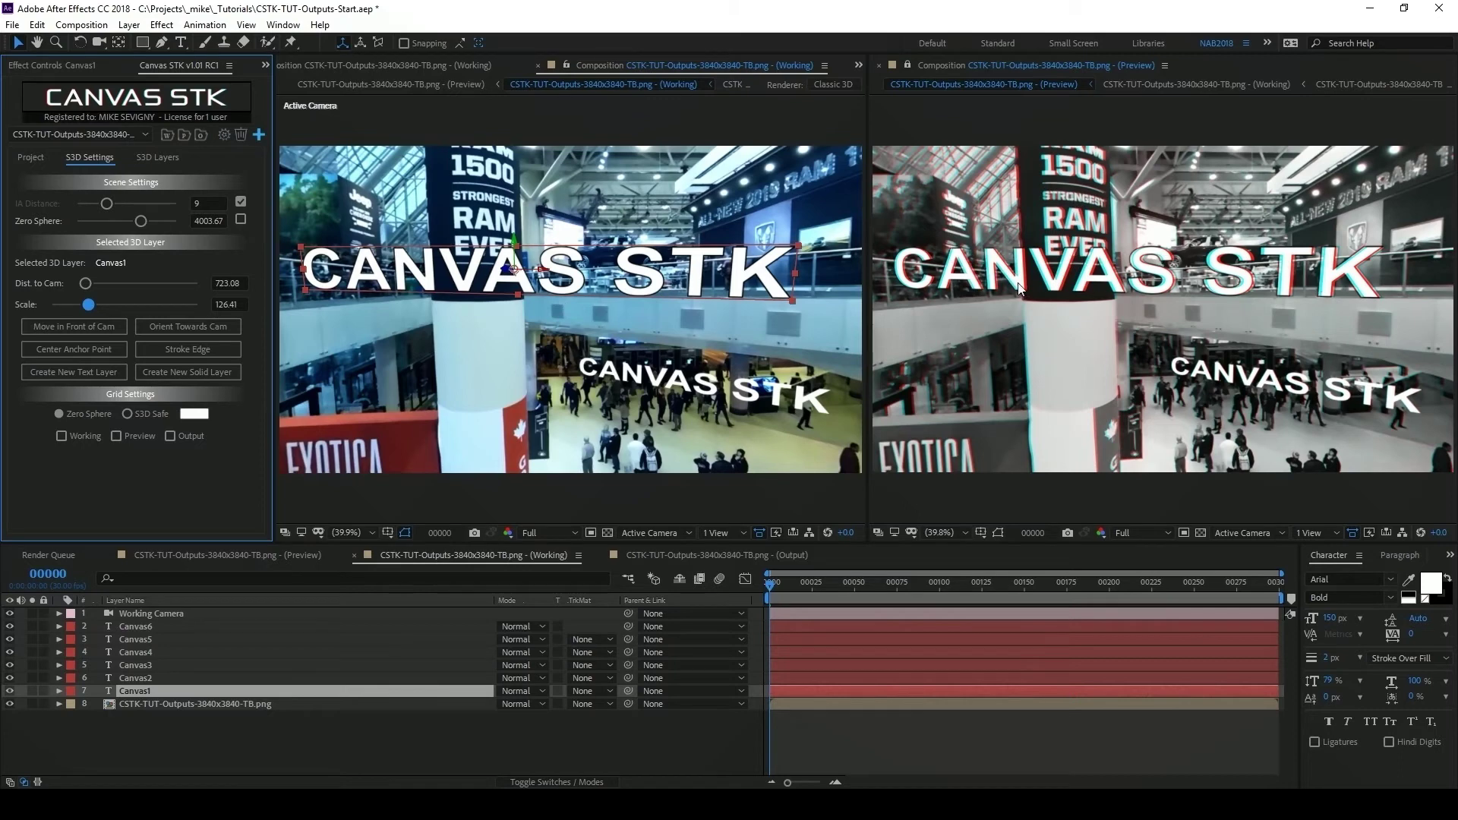
{"action": "left_click", "coordinate": [86, 284]}
{"action": "left_click_drag", "start_coordinate": [86, 286], "coordinate": [85, 289]}
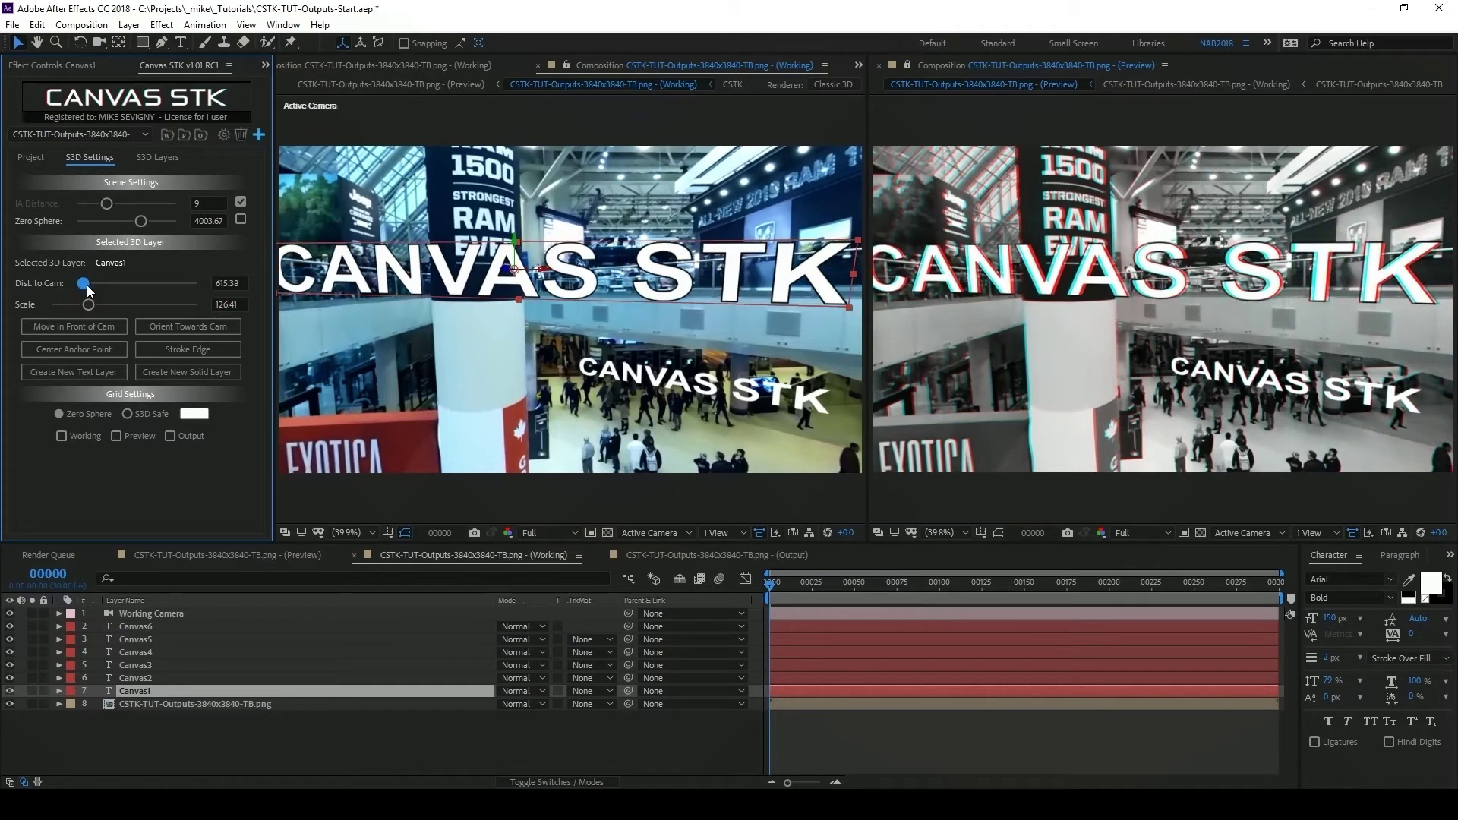
- Check the repositioned and rescaled large CANVAS STK text in the Output composition
{"action": "left_click", "coordinate": [703, 557]}
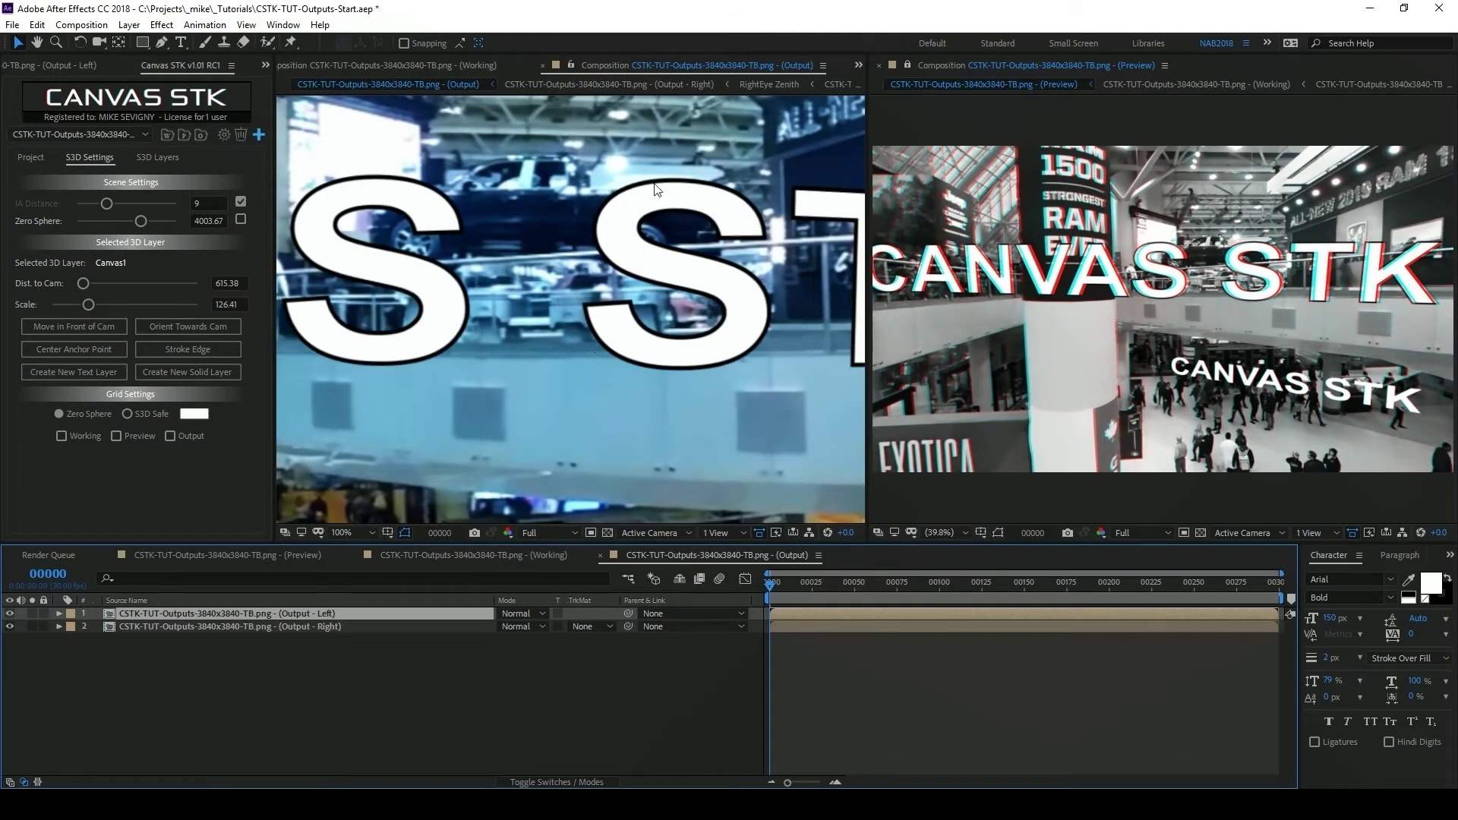
{"action": "scroll", "coordinate": [658, 228], "scroll_direction": "down", "scroll_amount": 2}
{"action": "left_click_drag", "start_coordinate": [419, 257], "coordinate": [586, 244]}
{"action": "left_click_drag", "start_coordinate": [586, 244], "coordinate": [597, 239]}
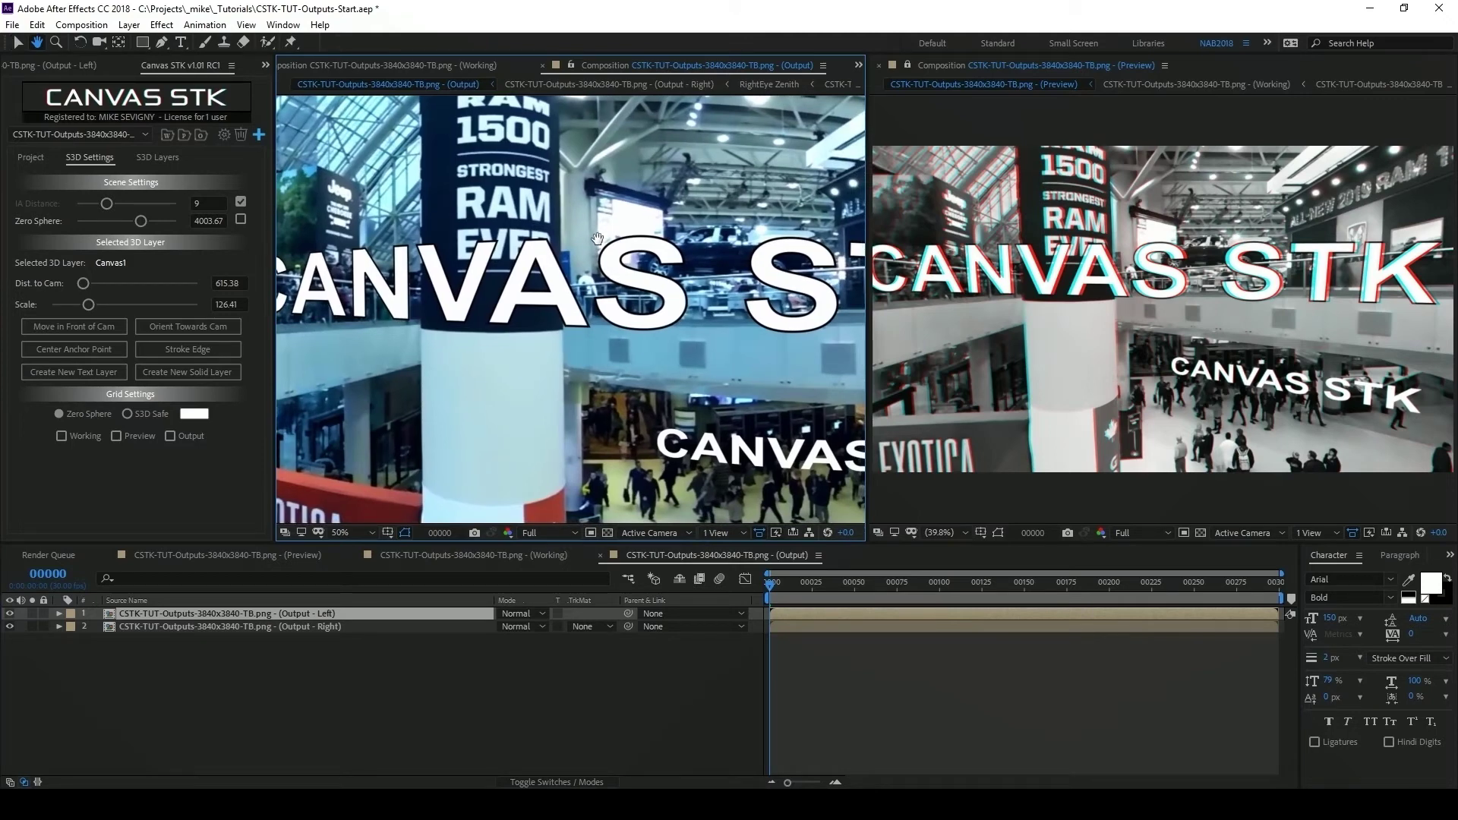
{"action": "key", "text": "v"}
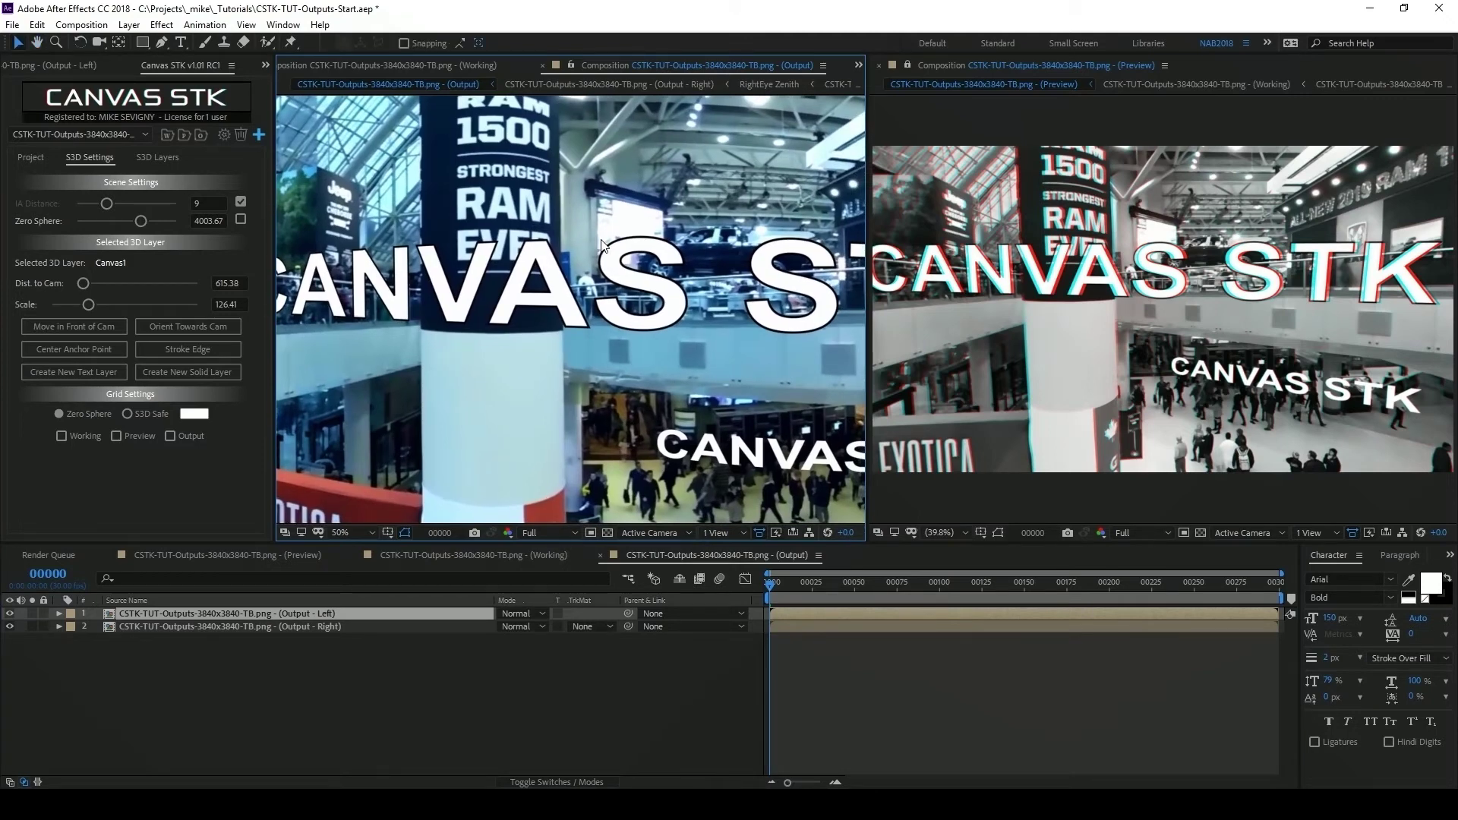
{"action": "key", "text": "h"}
{"action": "left_click_drag", "start_coordinate": [601, 244], "coordinate": [719, 235]}
{"action": "key", "text": "v"}
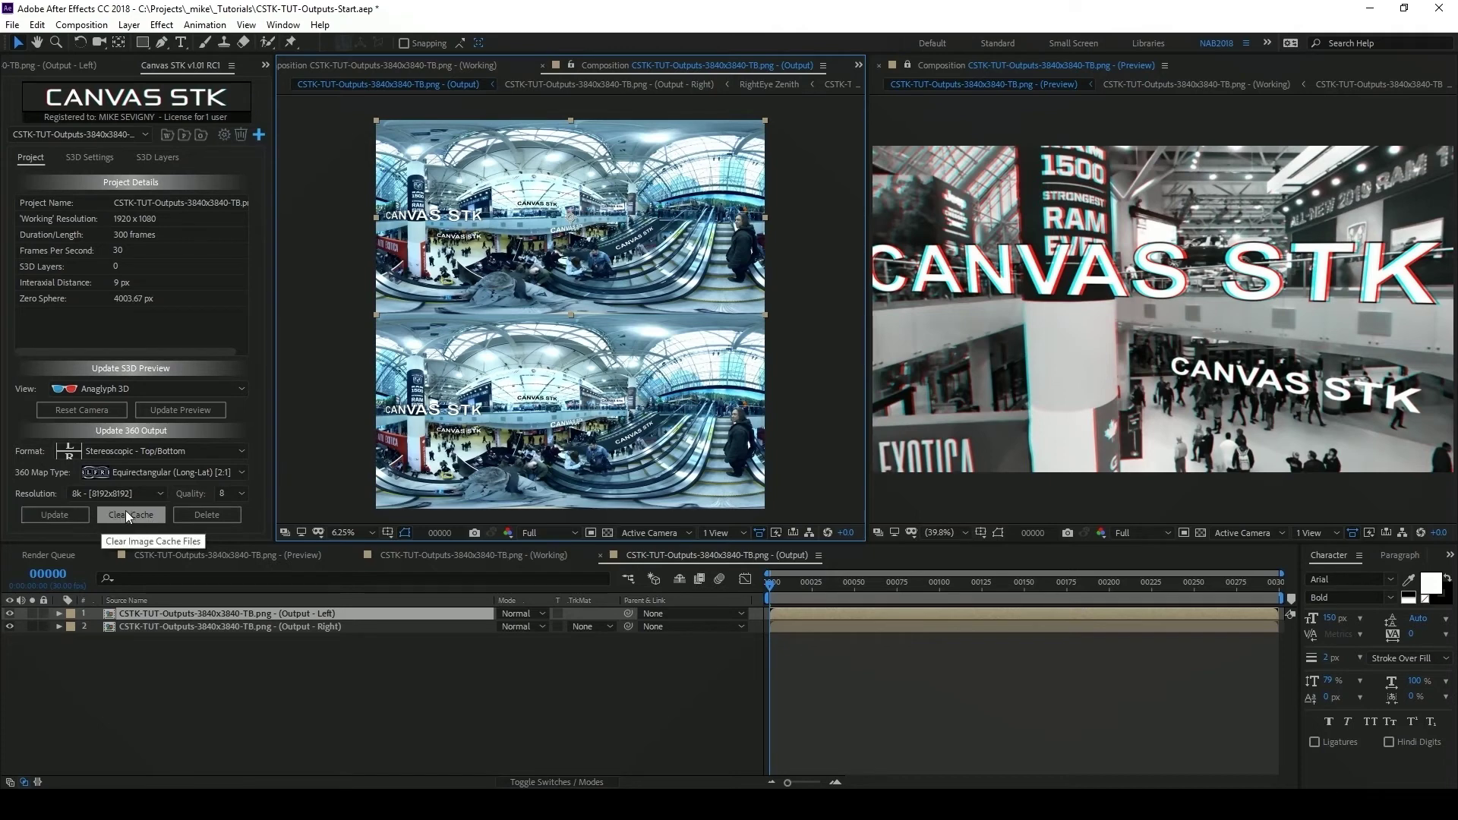
- Clear the image cache files of the 360 output
{"action": "left_click", "coordinate": [152, 512]}
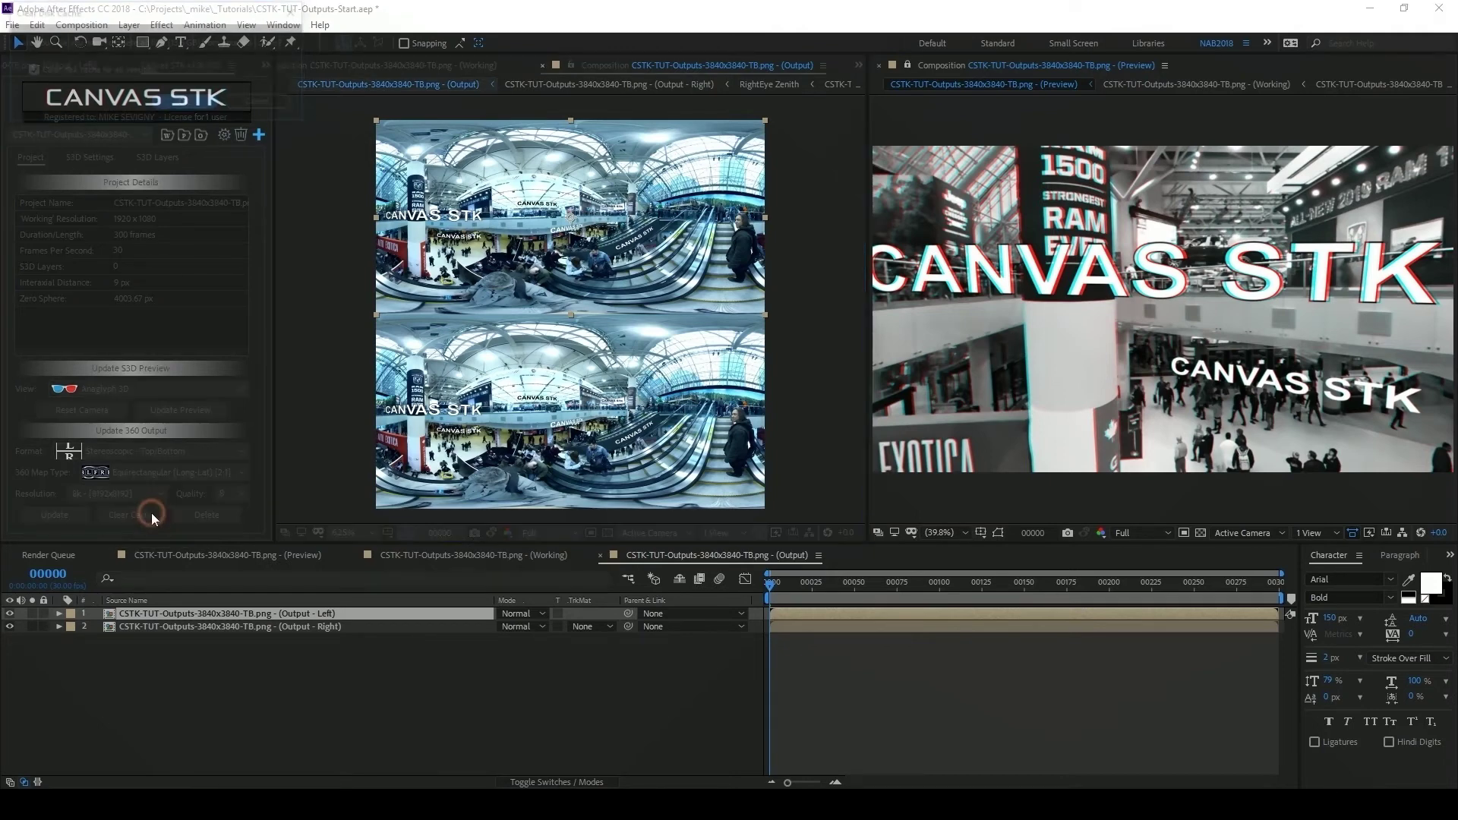
{"action": "left_click", "coordinate": [186, 103]}
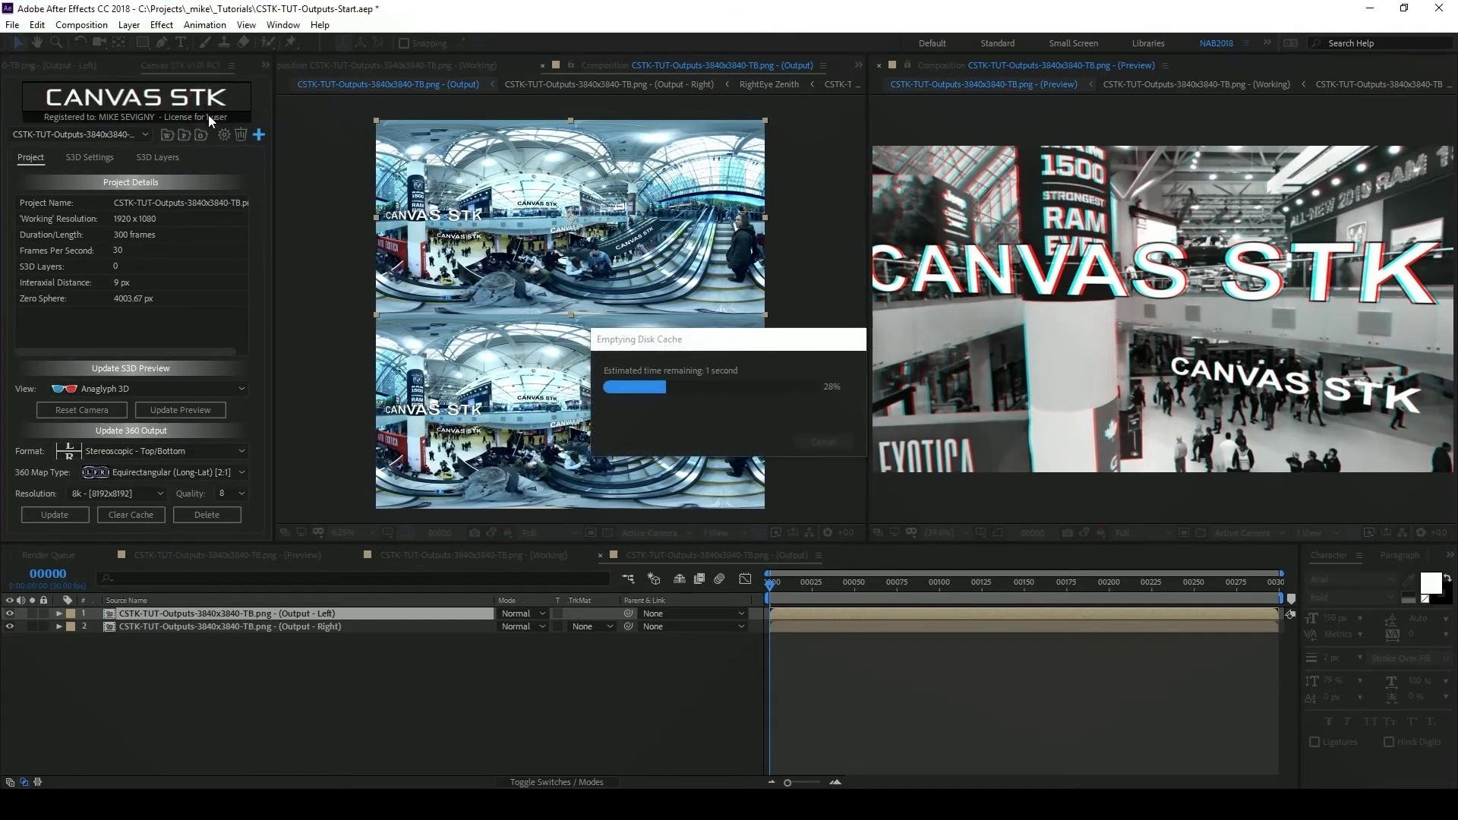
- Regenerate the 360 output as Stereoscopic - Top/Bottom with the Facebook [3:2] map type at 4k [3072x4096] resolution
{"action": "left_click", "coordinate": [177, 451]}
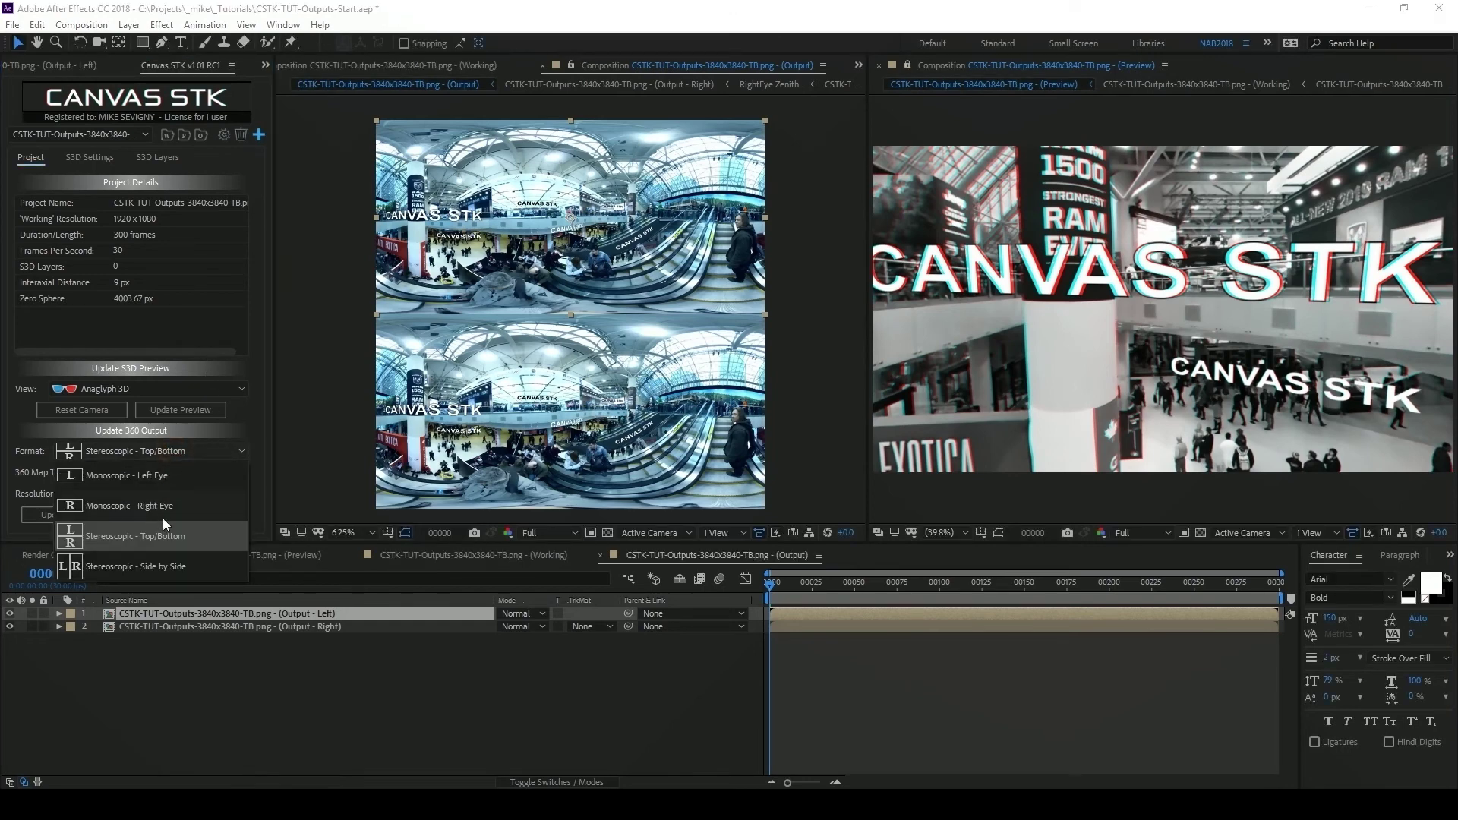
{"action": "left_click", "coordinate": [167, 532]}
{"action": "left_click", "coordinate": [161, 473]}
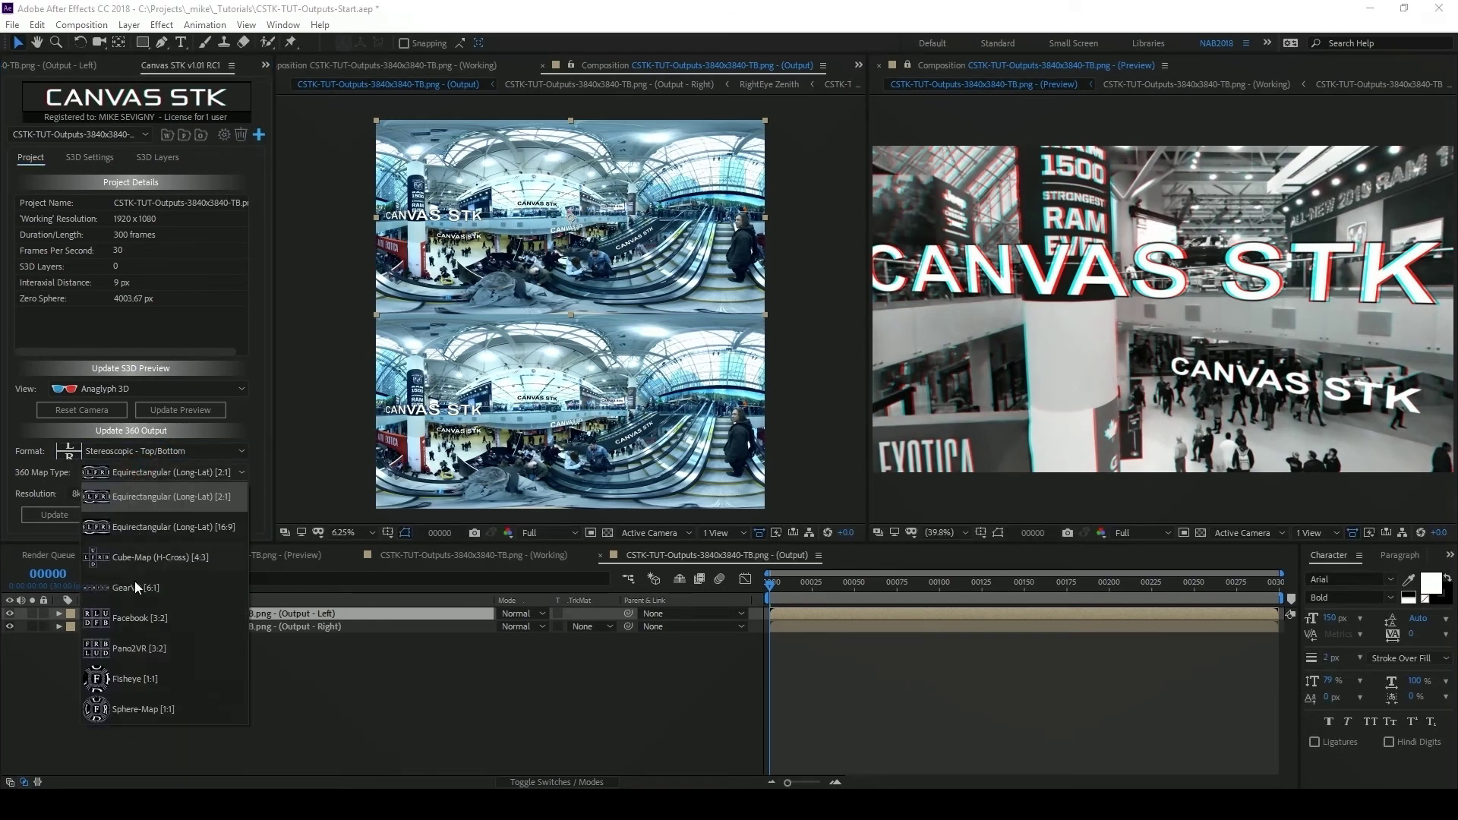
{"action": "left_click", "coordinate": [138, 617]}
{"action": "left_click", "coordinate": [113, 494]}
{"action": "left_click", "coordinate": [95, 524]}
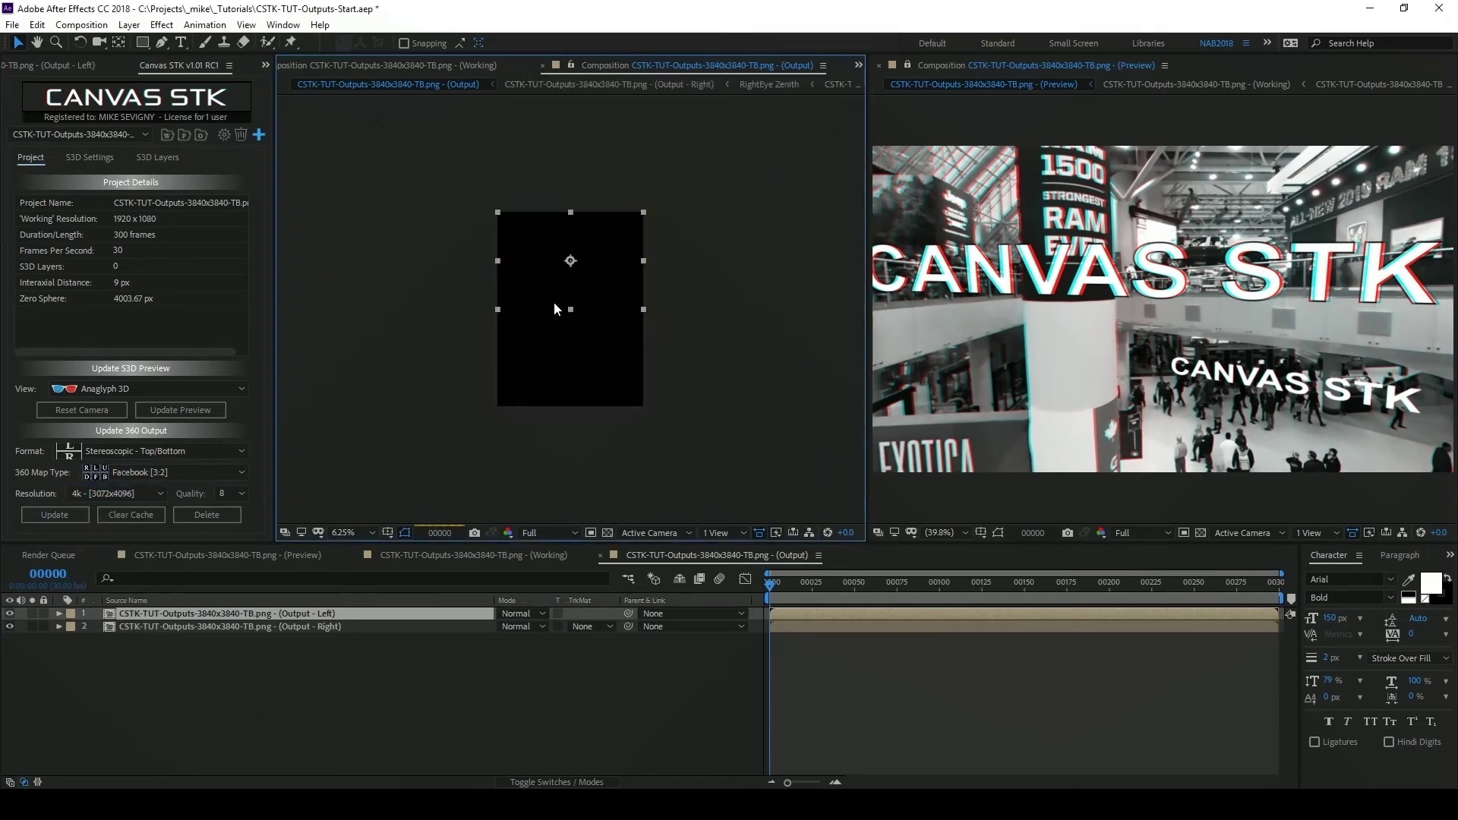
{"action": "left_click", "coordinate": [352, 532]}
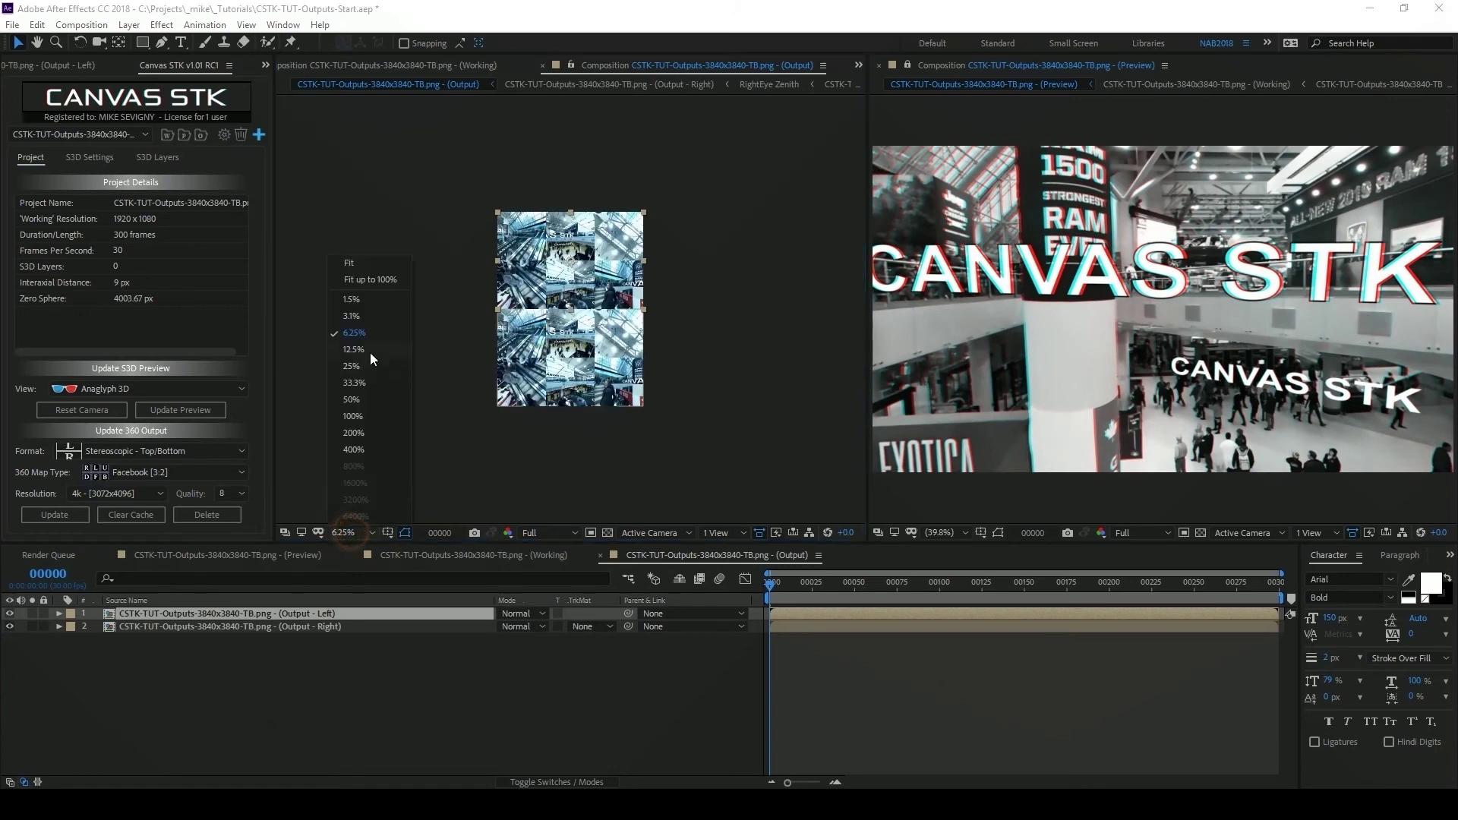
{"action": "left_click", "coordinate": [372, 334]}
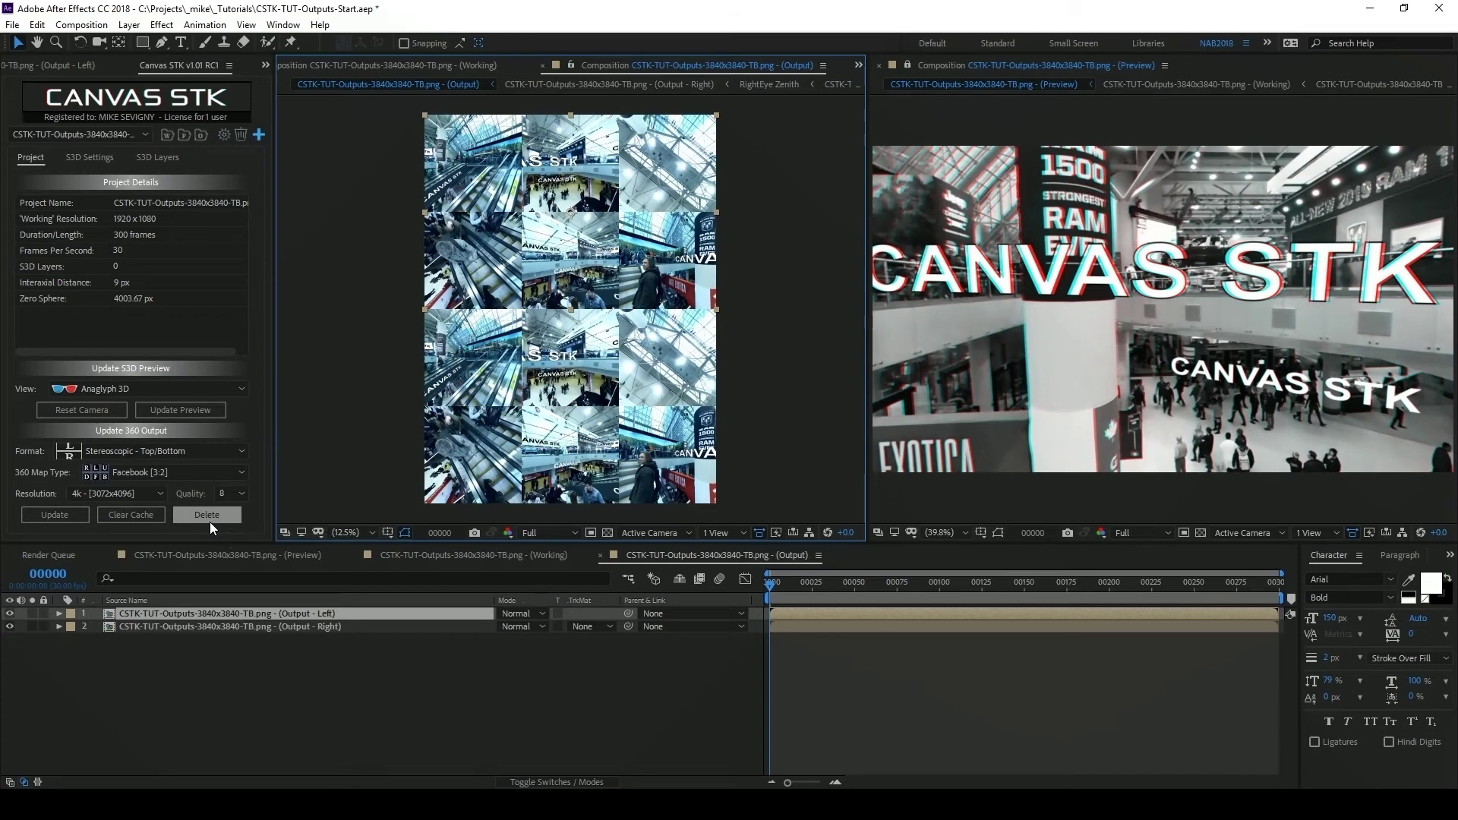
- Set the 360 output quality to 64 and the resolution to 8k [6144x8192], and delete the output
{"action": "left_click", "coordinate": [240, 492]}
{"action": "left_click", "coordinate": [230, 545]}
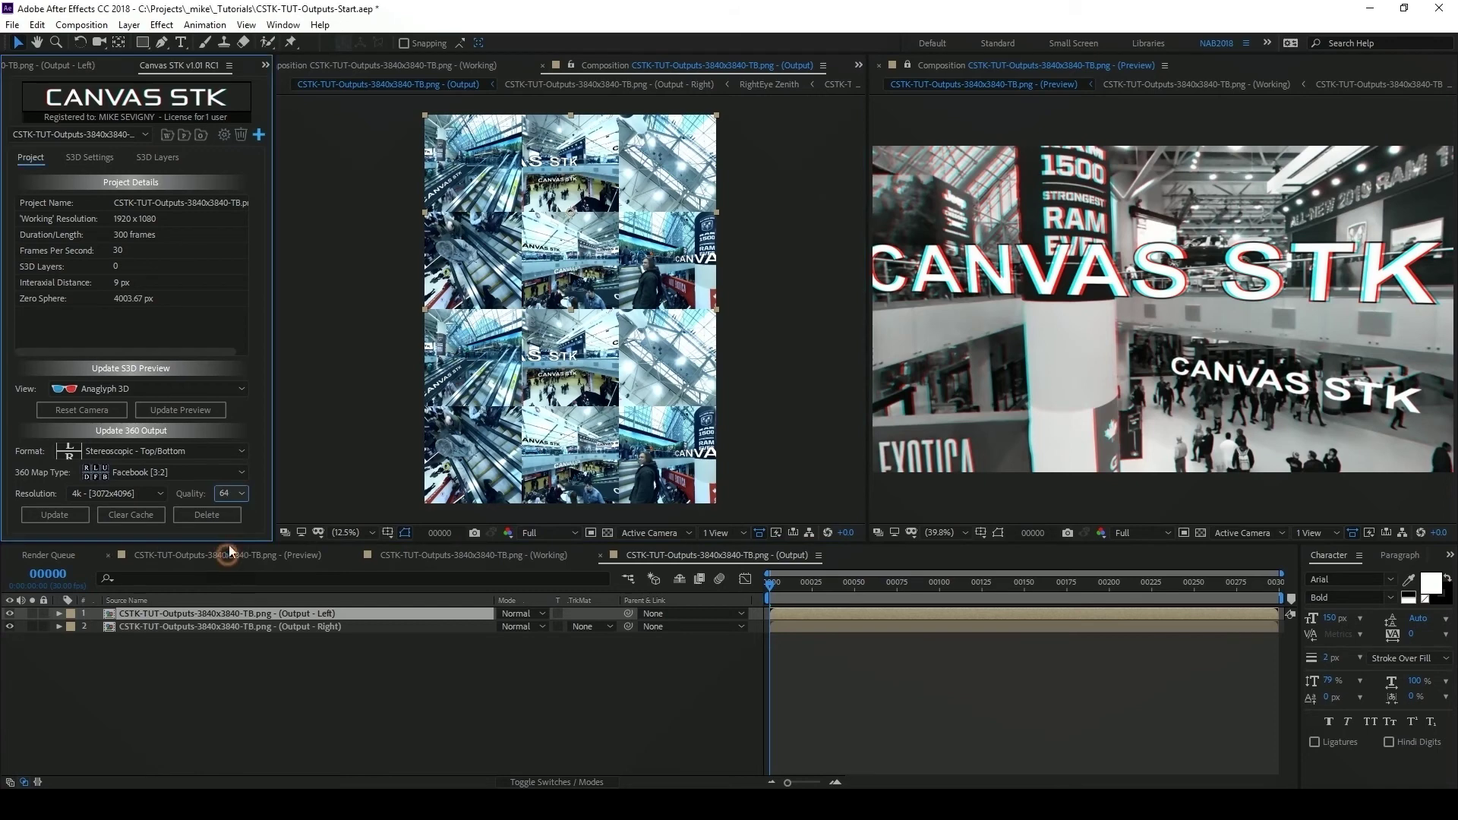
{"action": "left_click", "coordinate": [161, 492]}
{"action": "left_click", "coordinate": [91, 594]}
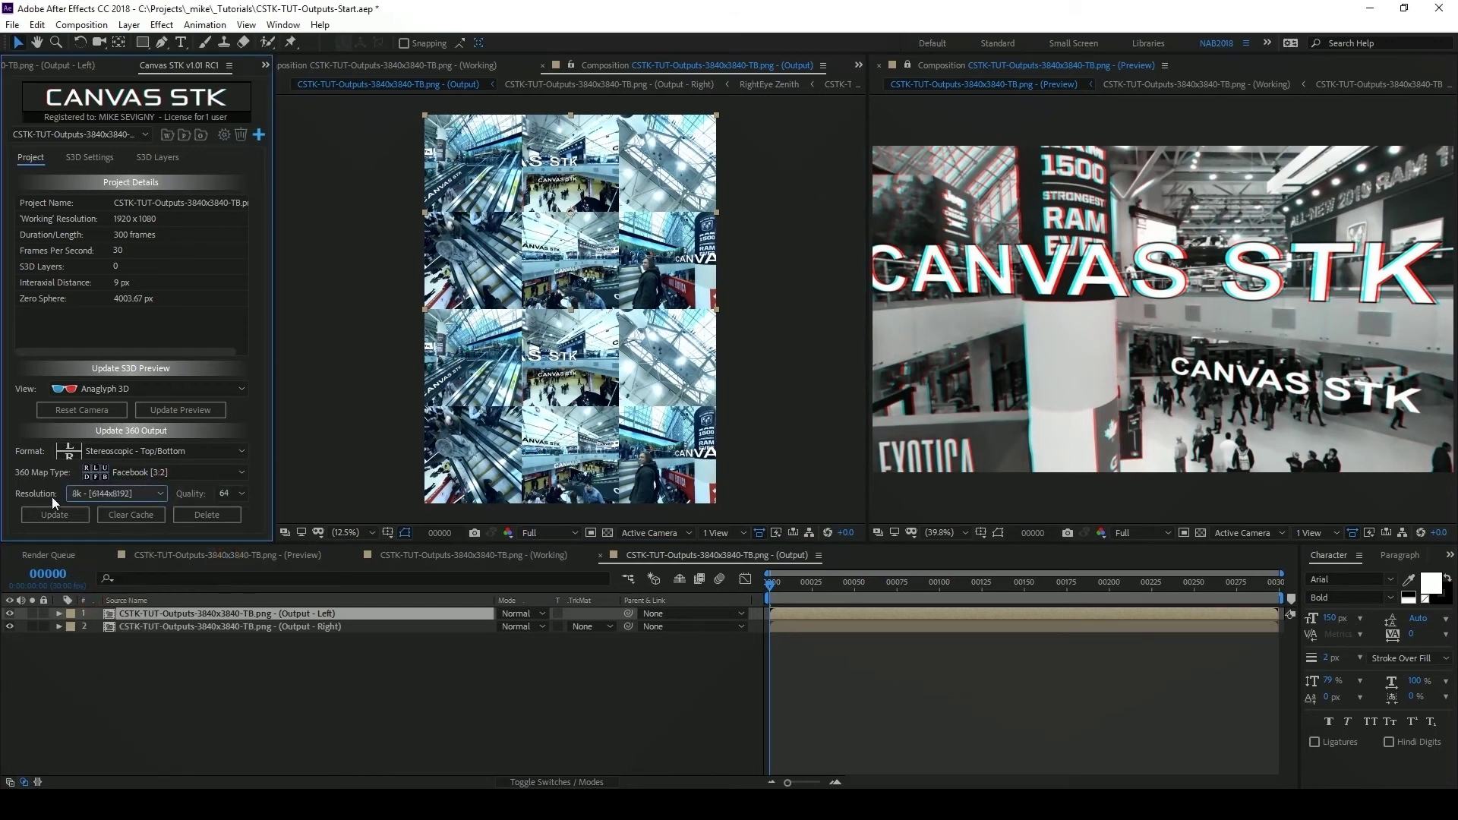
{"action": "left_click", "coordinate": [208, 517]}
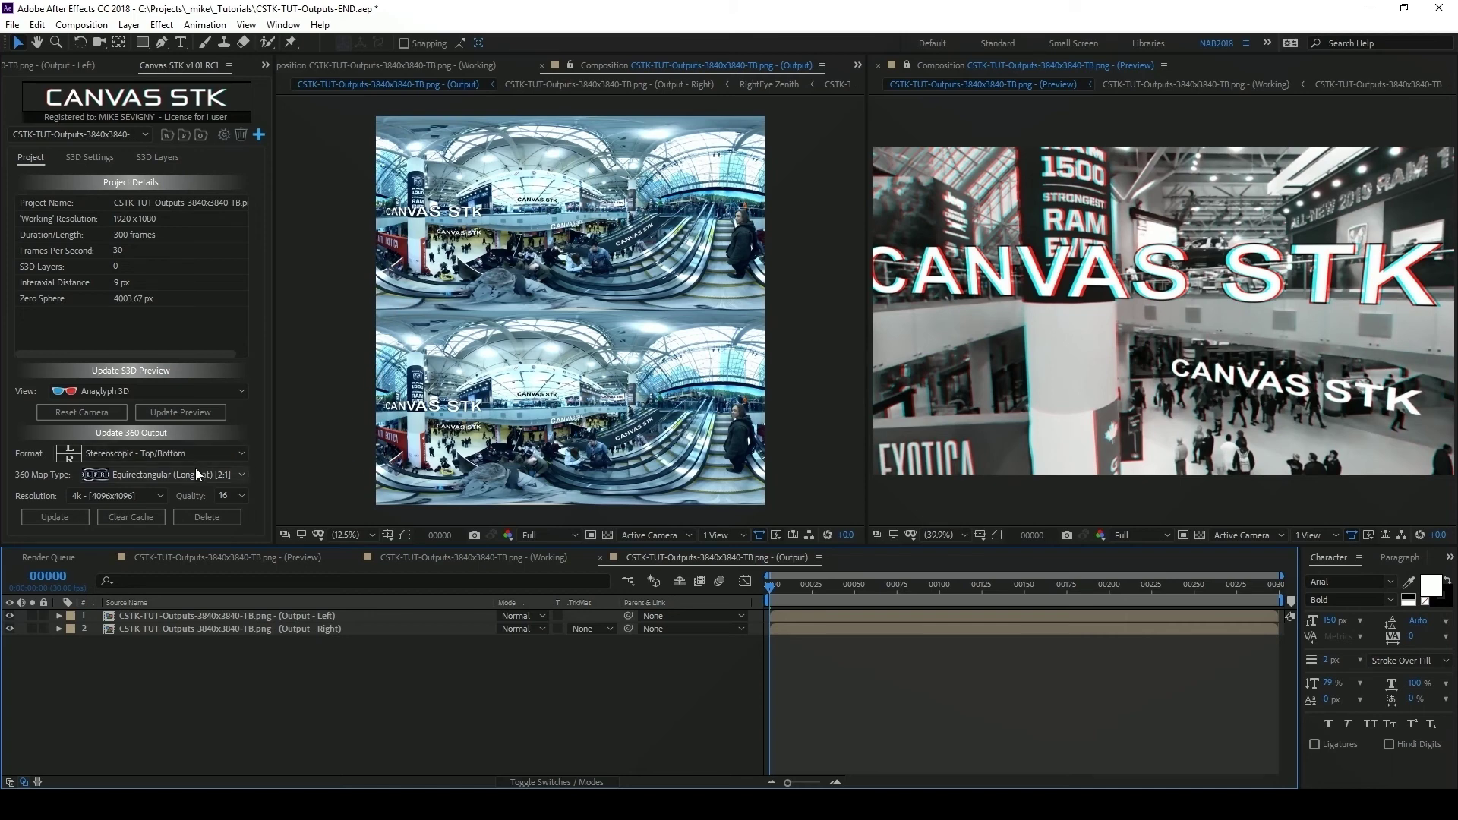
- Set the immersive video preview of the Output composition to Stereoscopic Top / Bottom
{"action": "left_click", "coordinate": [318, 535]}
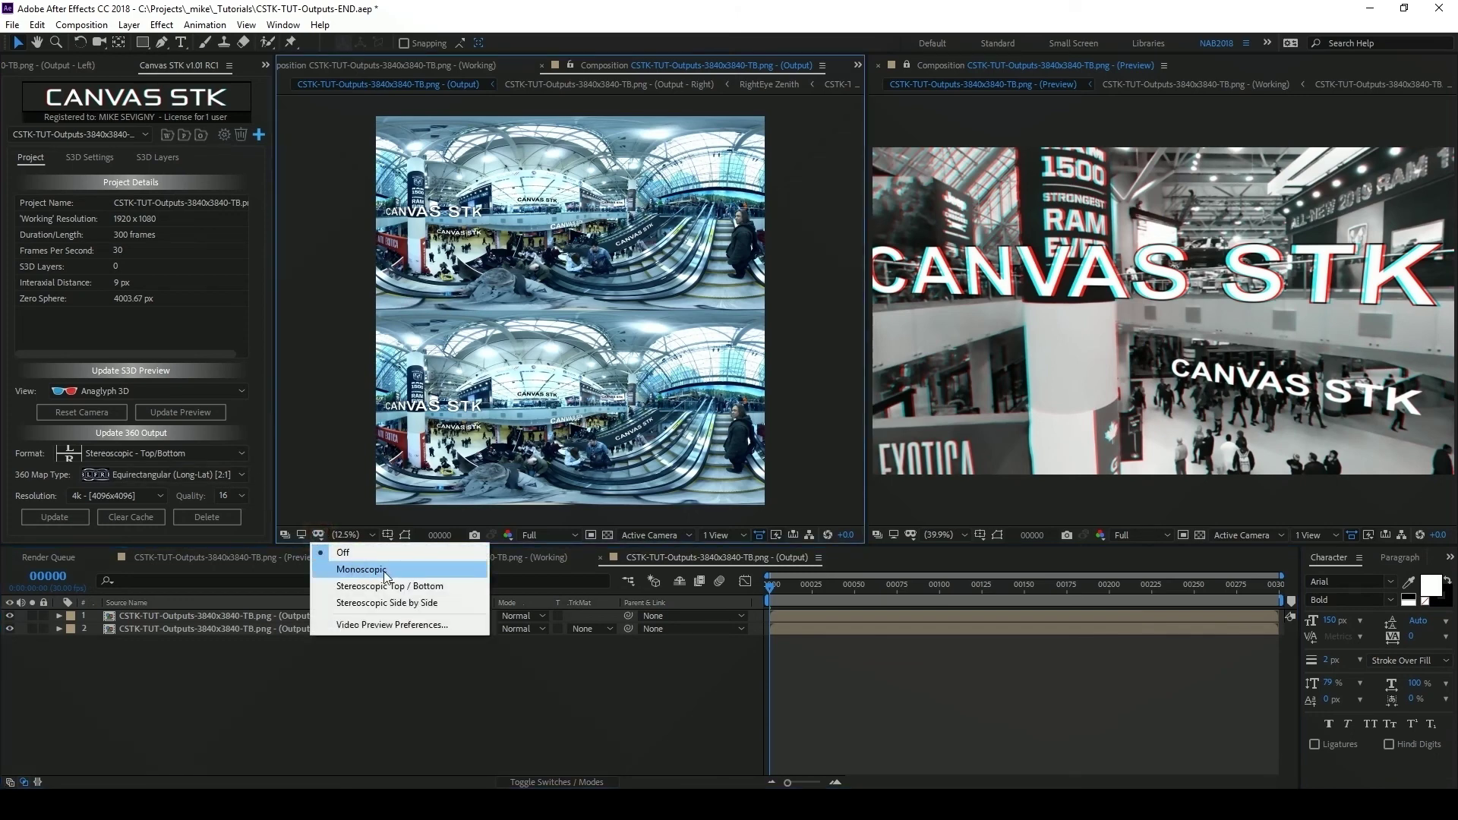
{"action": "left_click", "coordinate": [454, 586]}
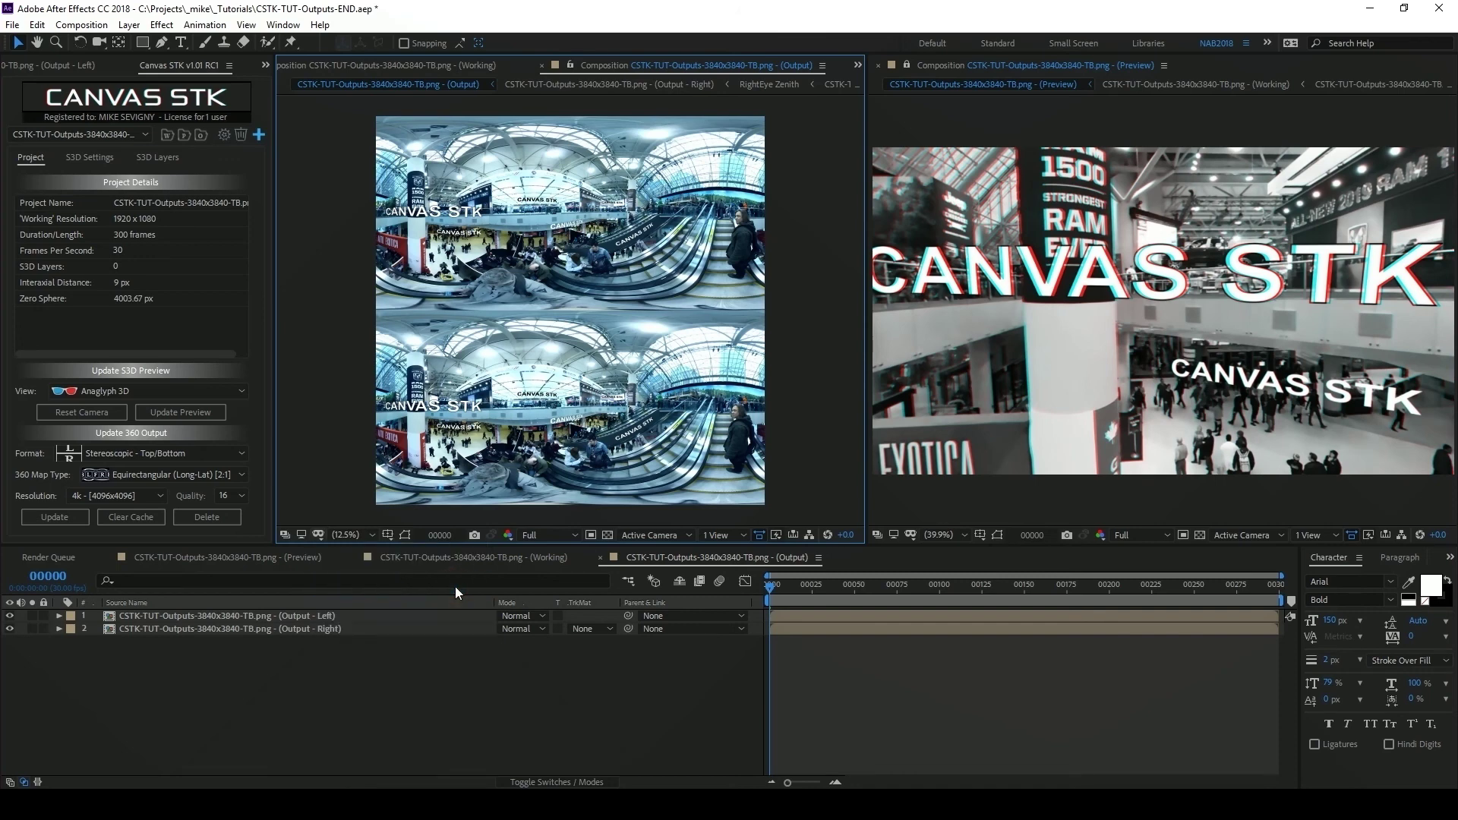